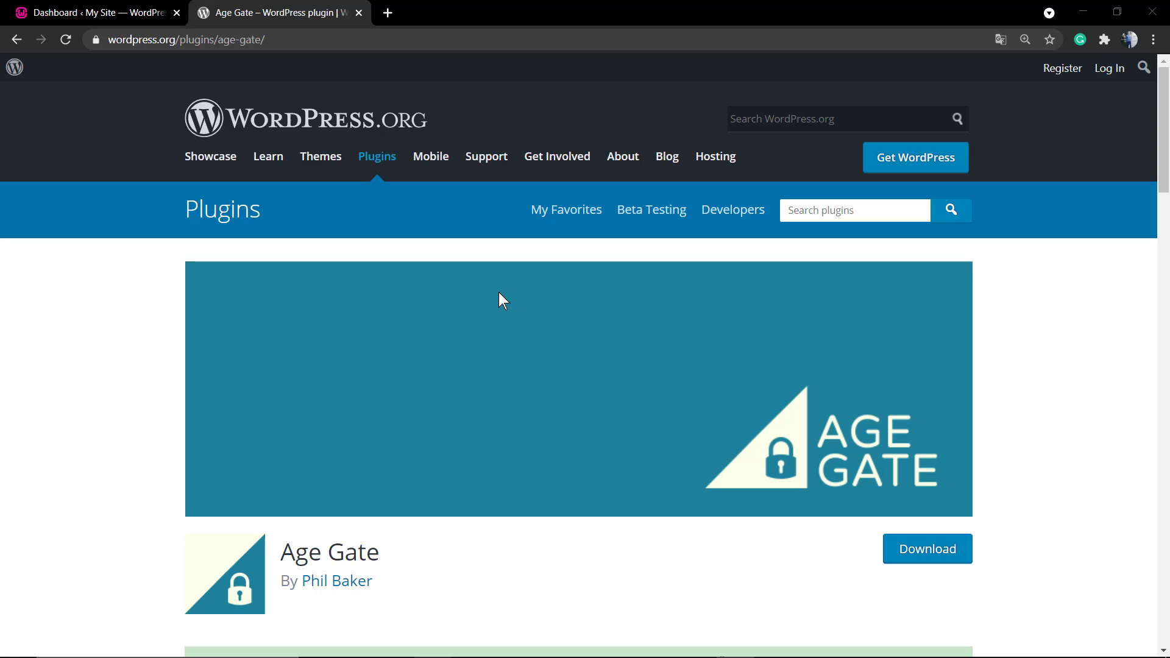
Step: Scroll to the Age Gate screenshots and open the first 18+ prompt screenshot full-size
scroll(499, 292, "down", 6)
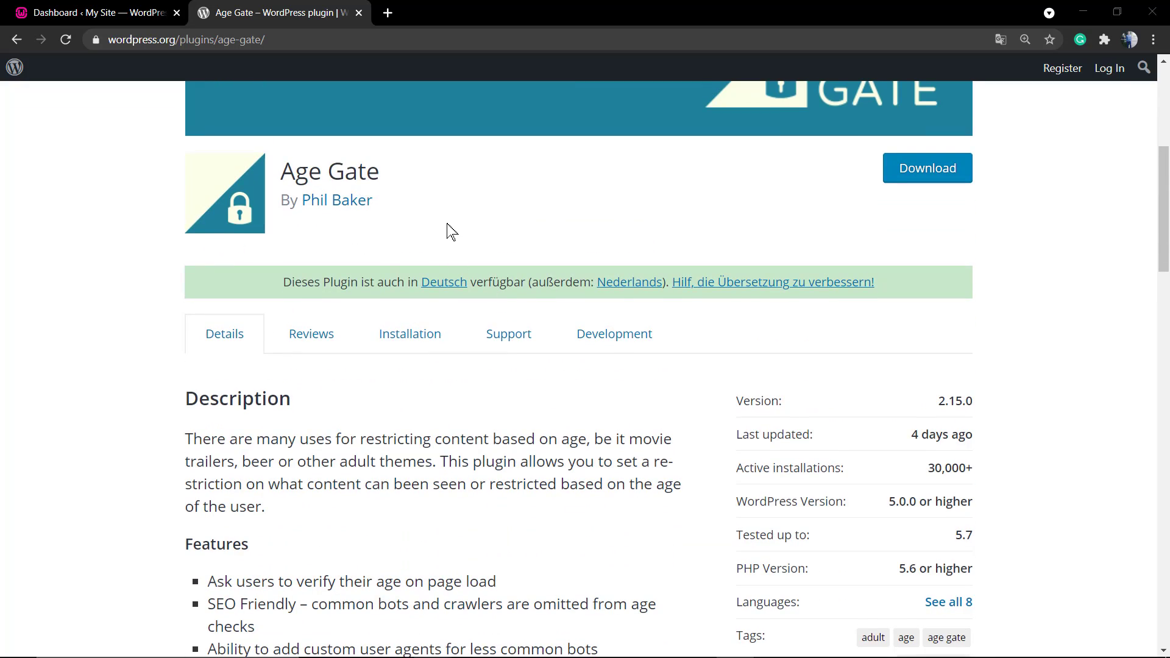
scroll(449, 230, "down", 3)
scroll(450, 230, "down", 12)
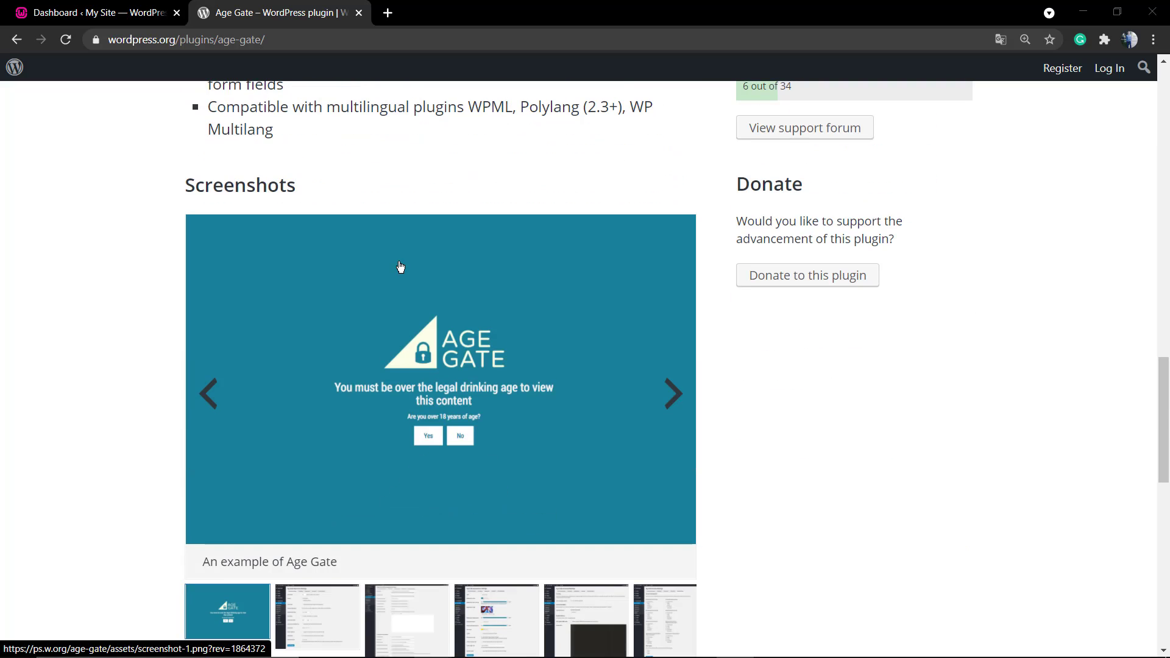
left_click(458, 352)
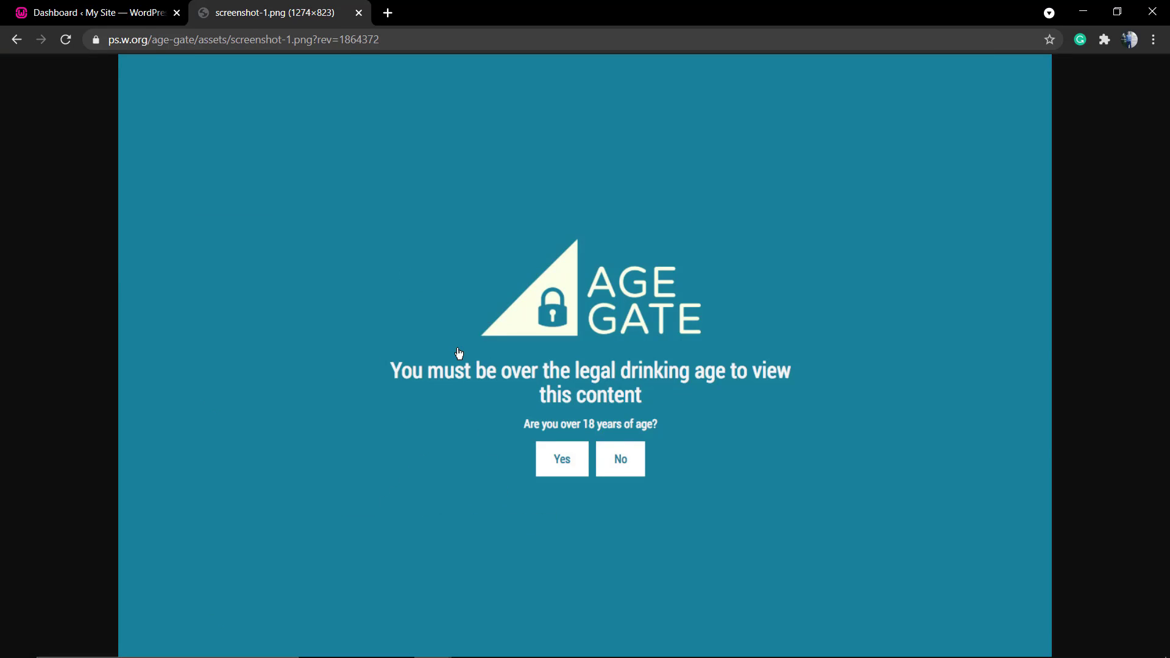
Step: Return to the WordPress dashboard and go to Plugins > Add New
left_click(137, 11)
mouse_move(192, 67)
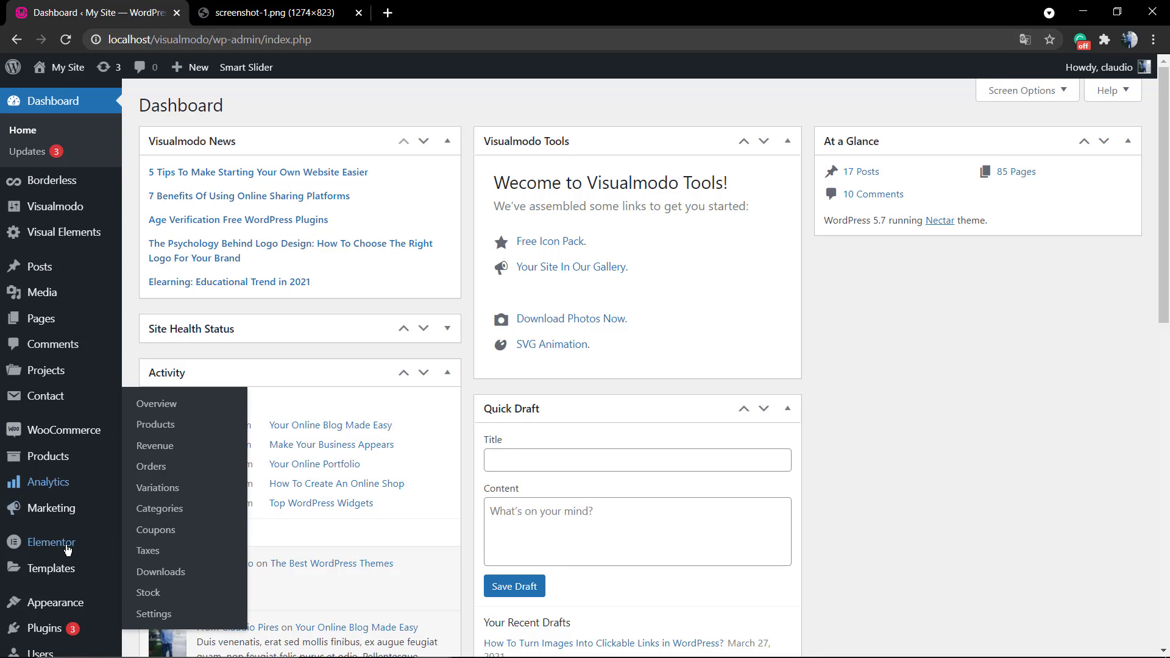
mouse_move(69, 600)
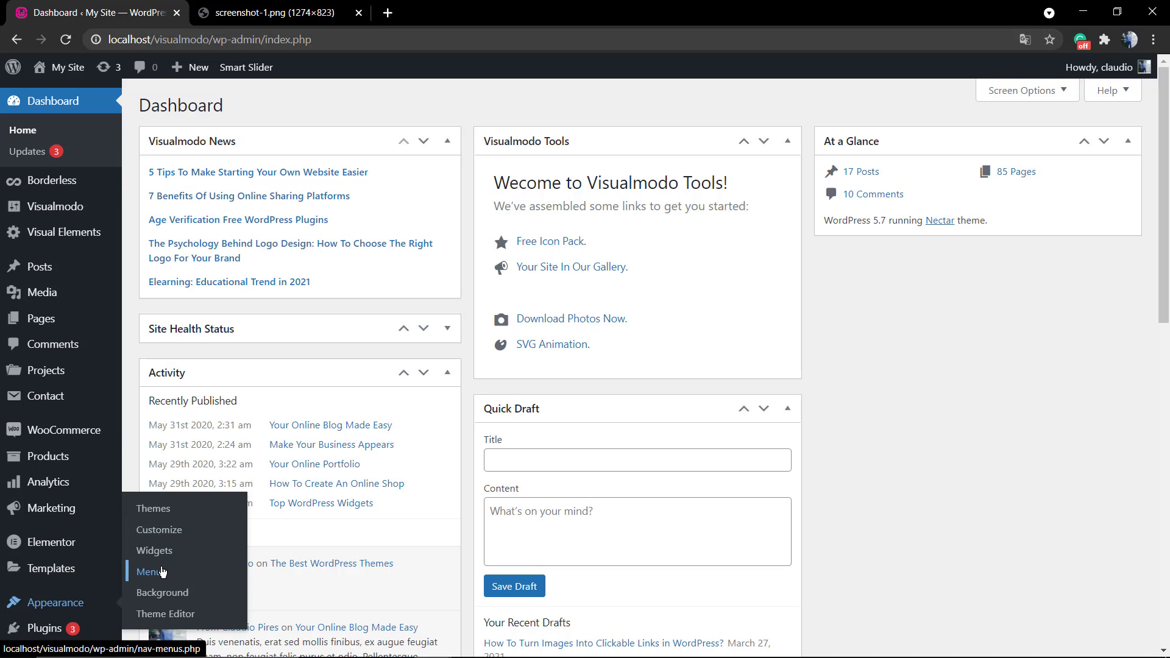
mouse_move(103, 628)
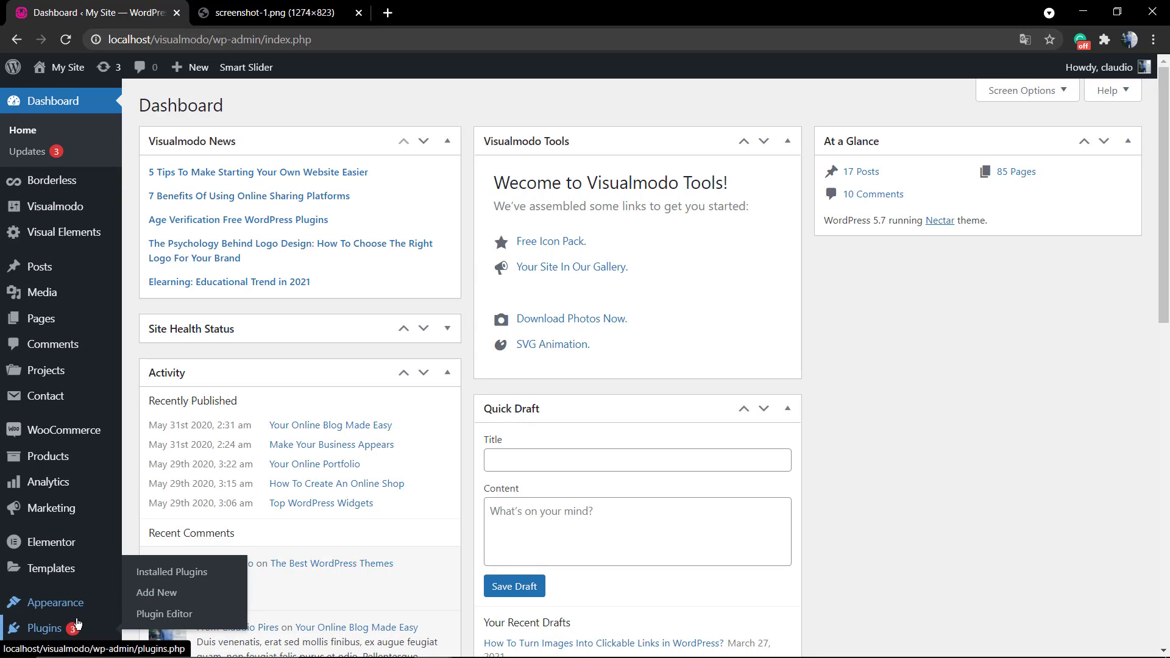
left_click(174, 573)
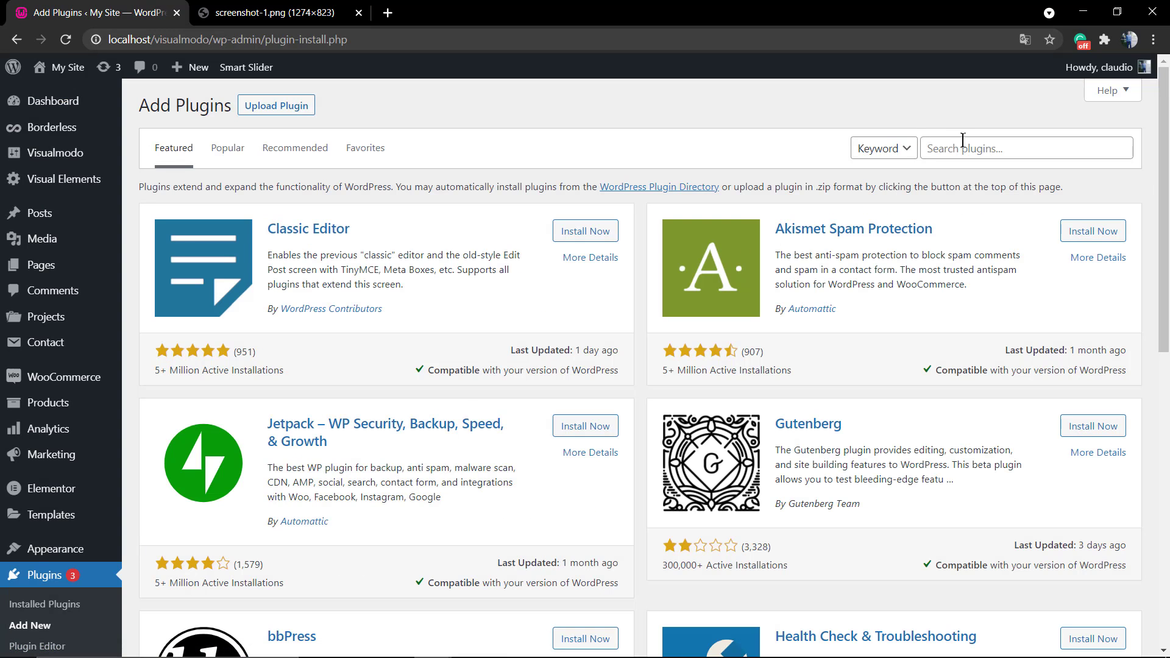
Step: Search for 'age gate', then install and activate the Age Gate plugin
left_click(963, 141)
type("agwe")
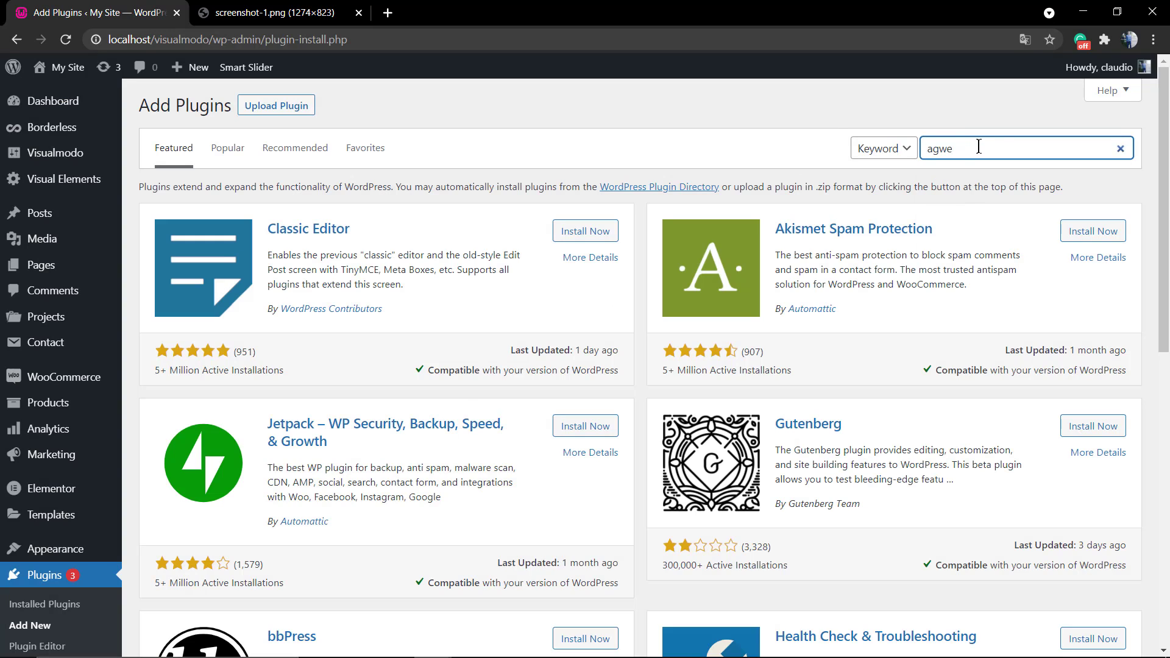
key("BackSpace")
key("BackSpace")
type("e gat")
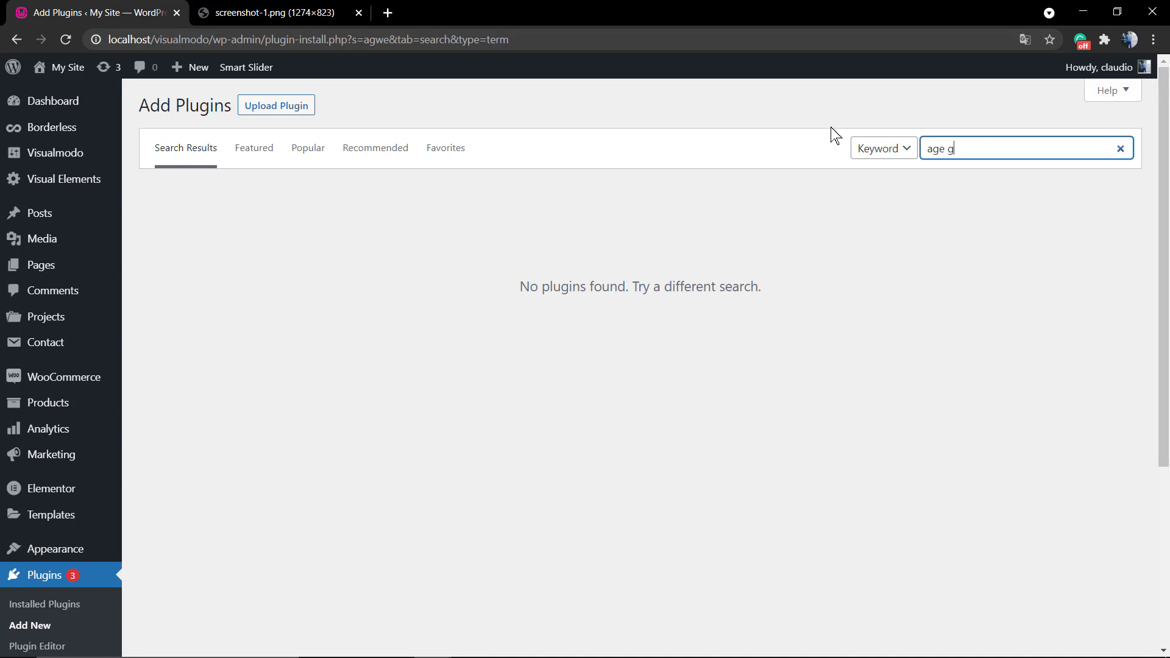
type("e")
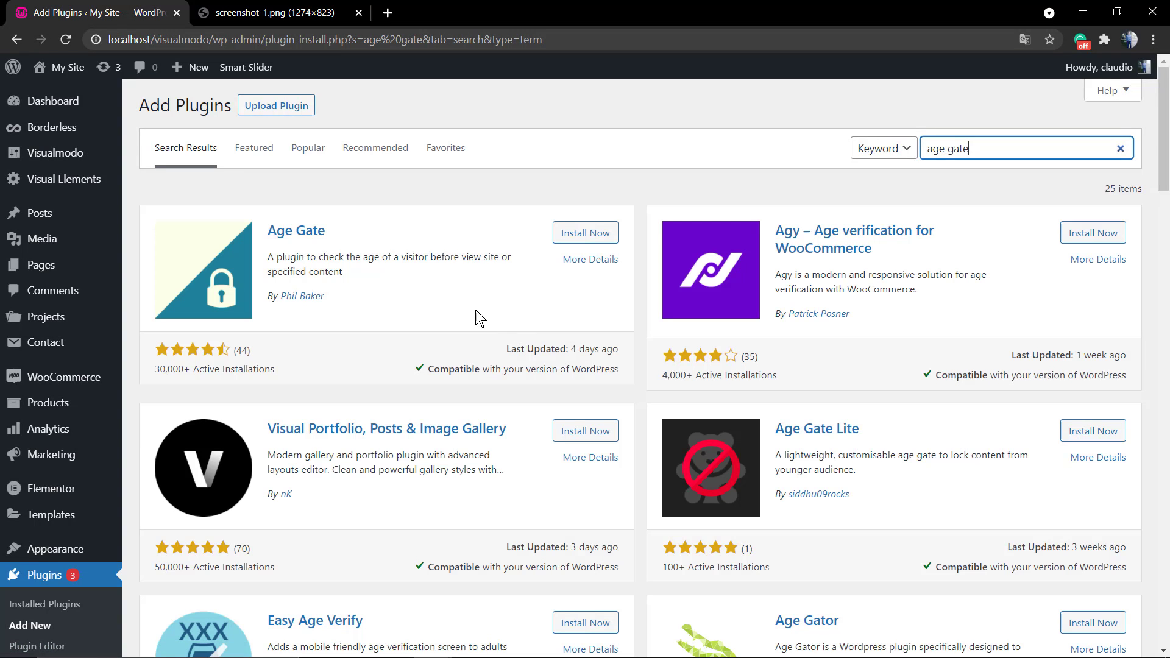
left_click(579, 234)
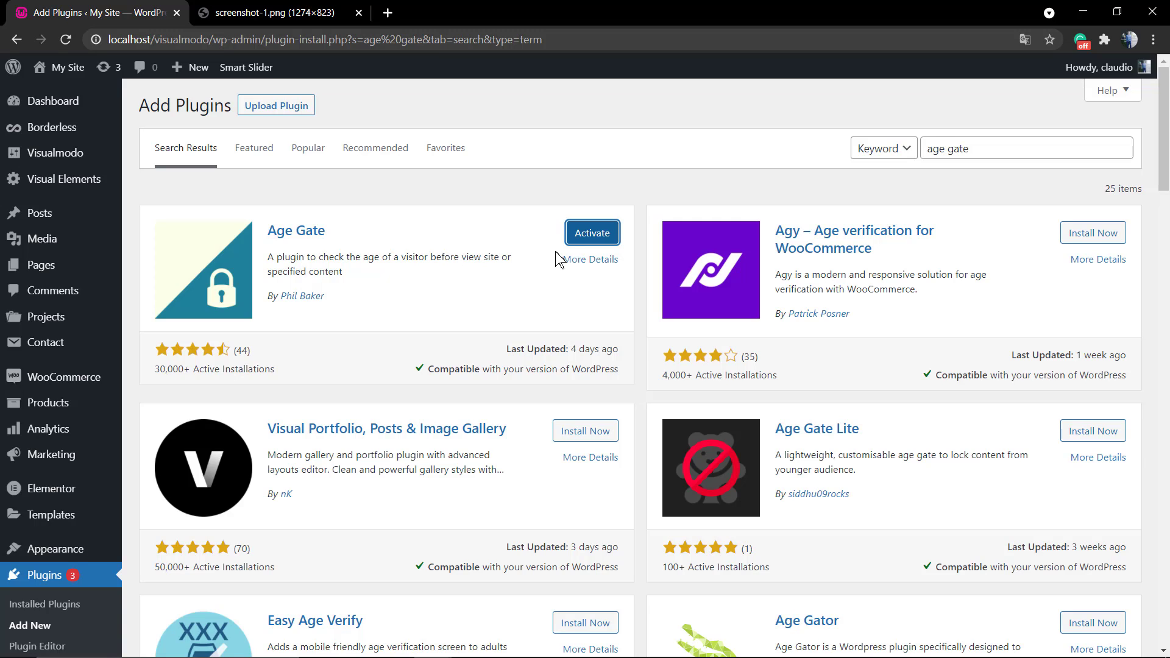
left_click(576, 235)
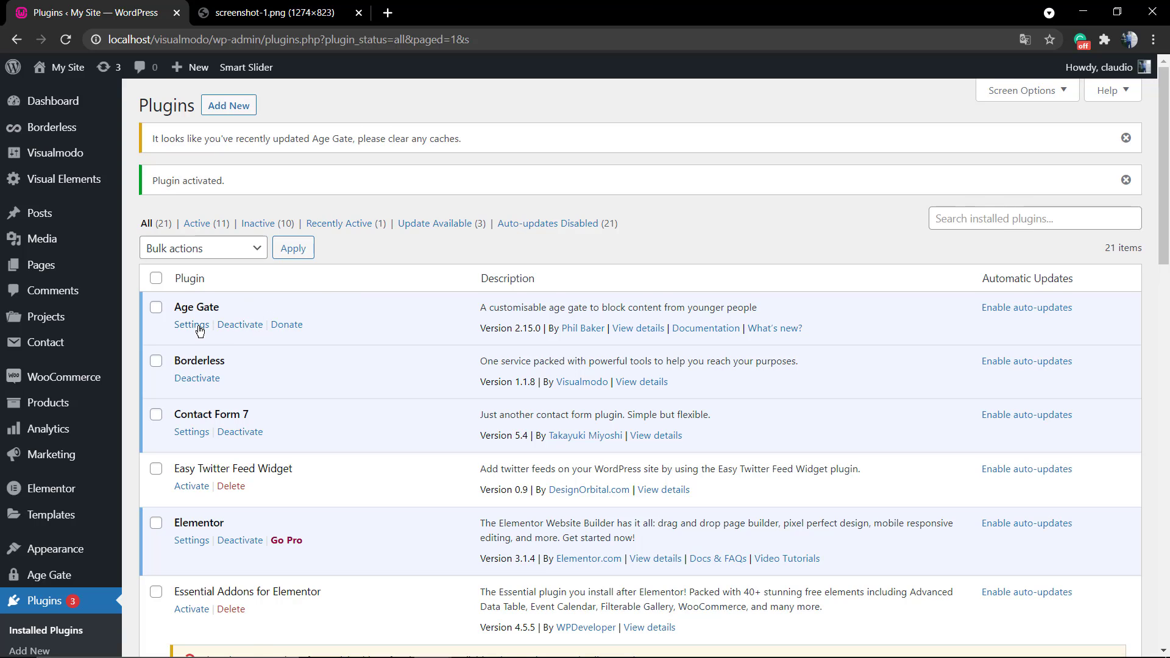
Step: In Age Gate settings, keep all content restricted and set the default age to 18
left_click(192, 325)
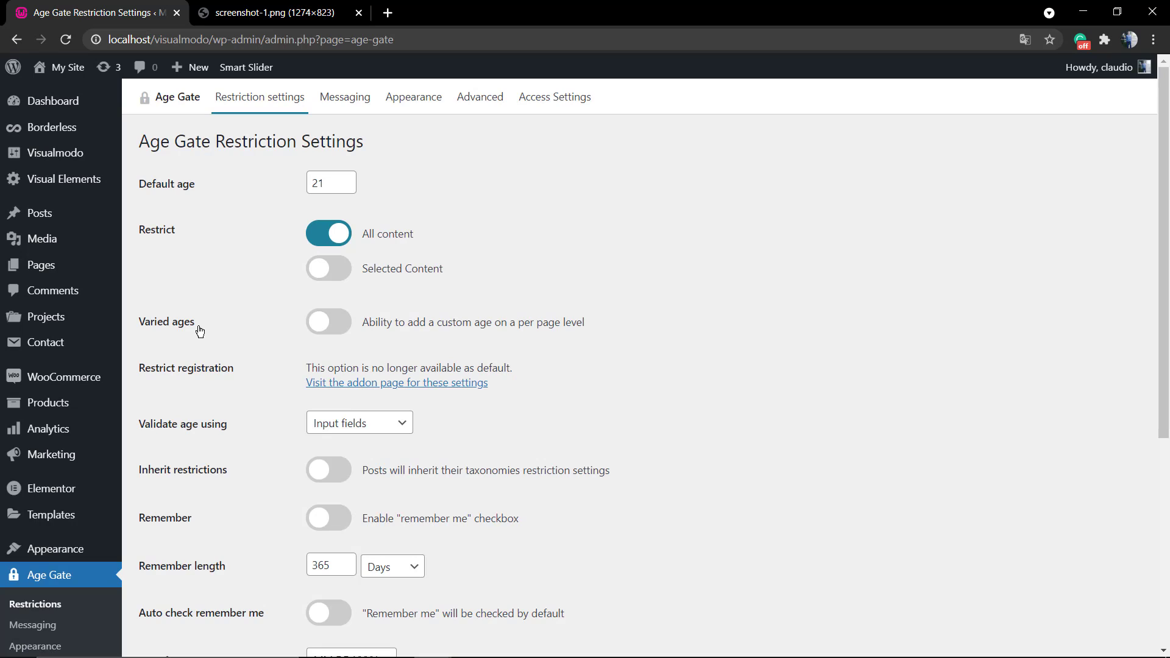
left_click(334, 269)
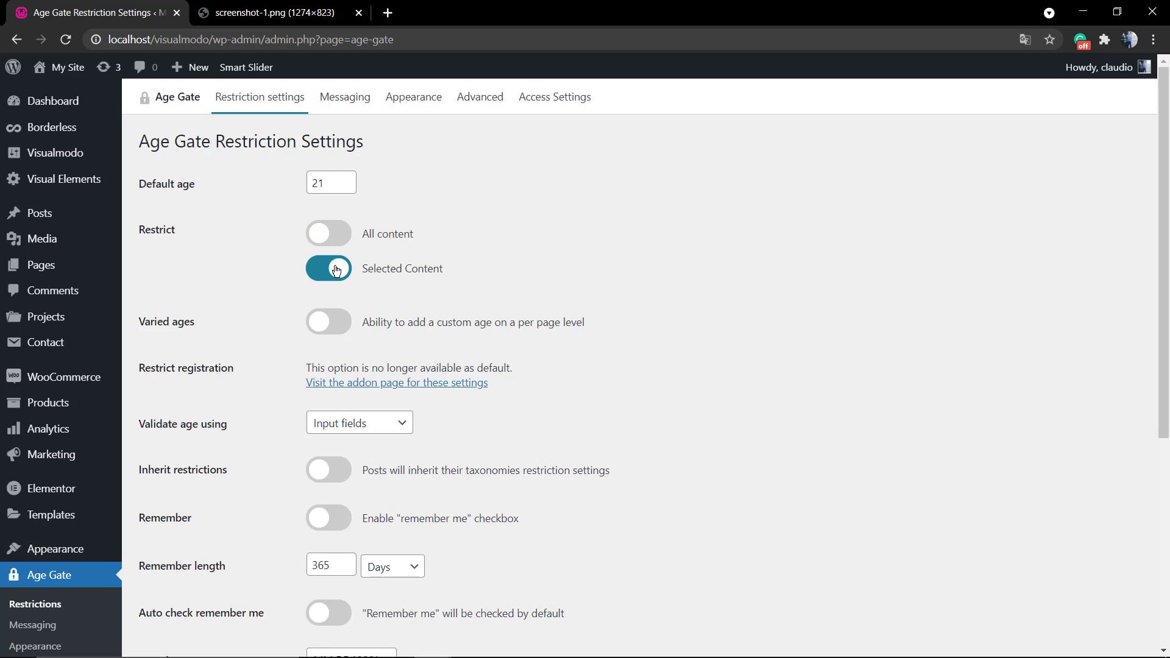
left_click(328, 233)
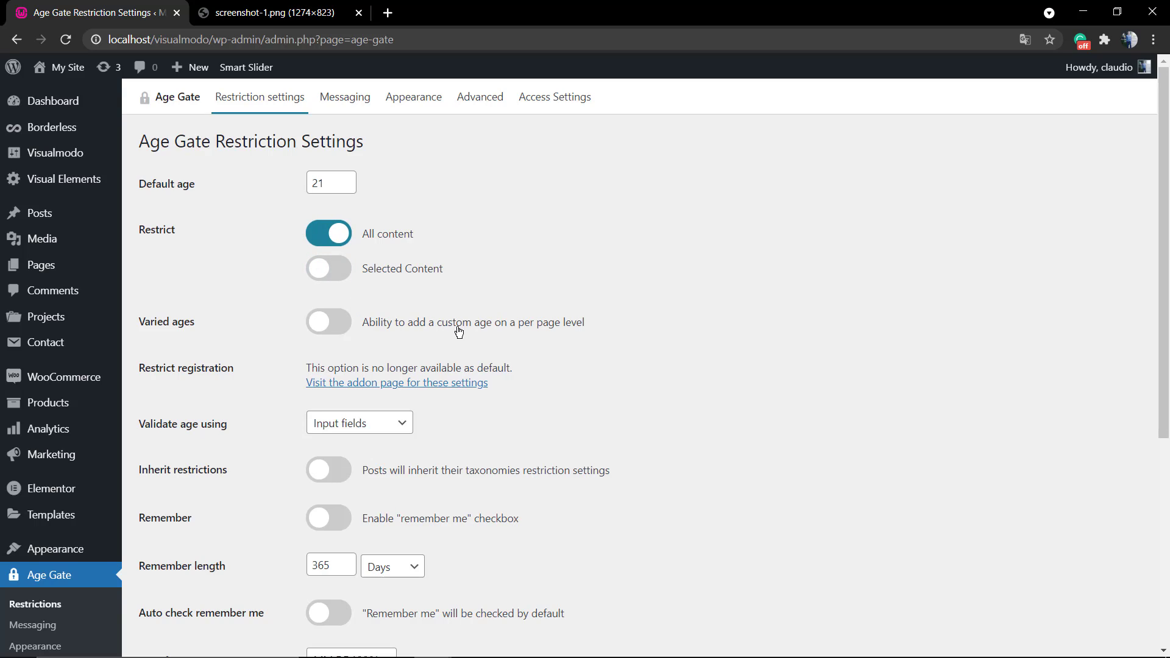
left_click(339, 333)
left_click(338, 333)
left_click(291, 185)
type("18")
left_click(267, 219)
Step: Keep Input fields validation, remember-me unchecked and the MM DD YYYY date format
scroll(266, 226, "down", 3)
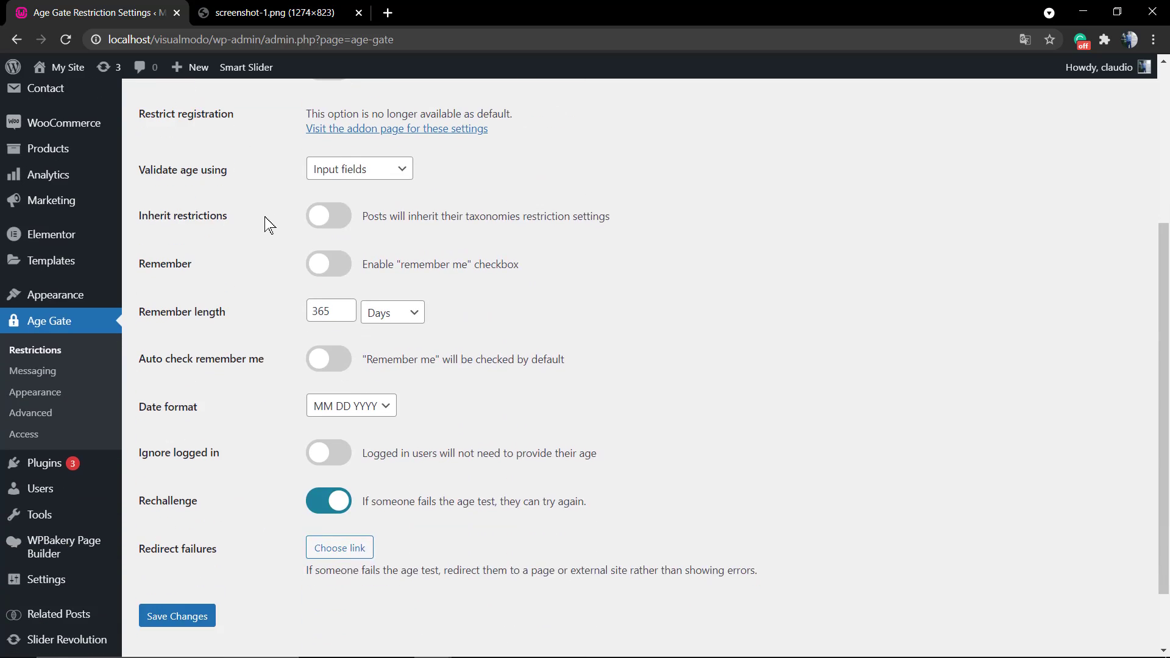
scroll(267, 226, "up", 1)
left_click(342, 304)
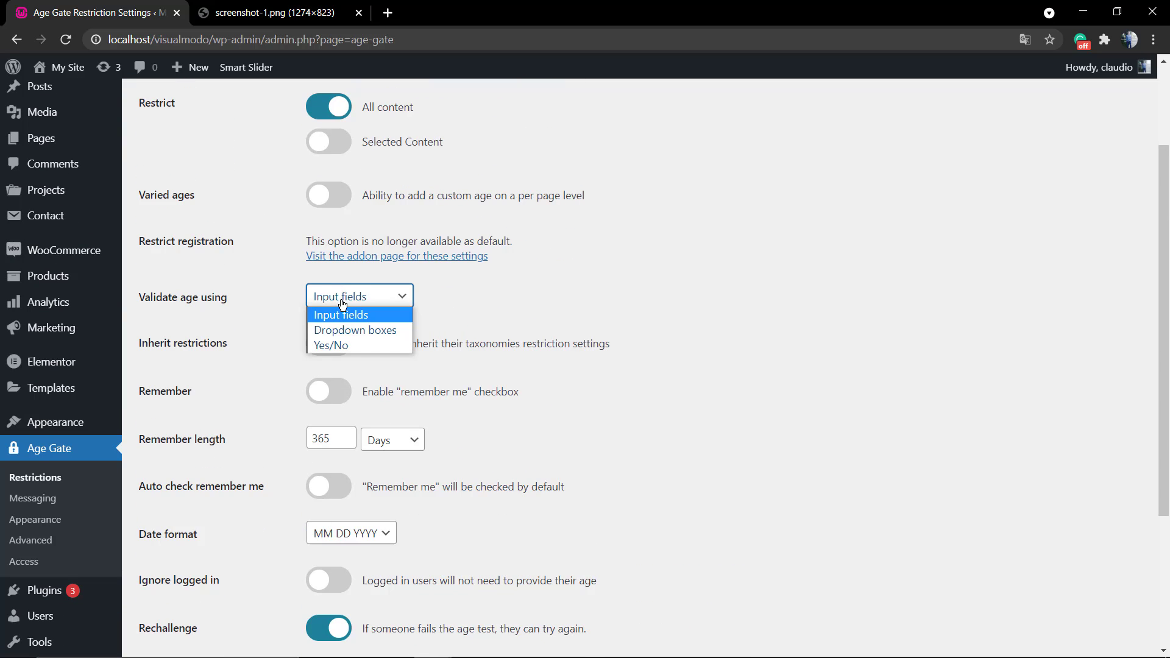
left_click(342, 304)
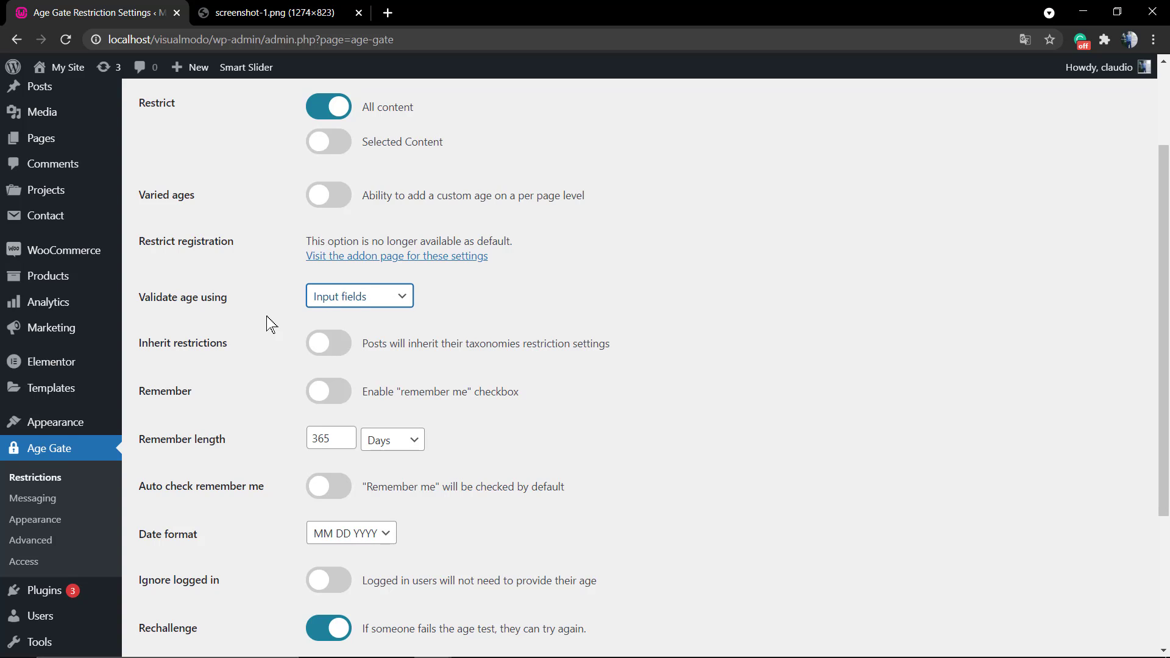
scroll(266, 315, "down", 2)
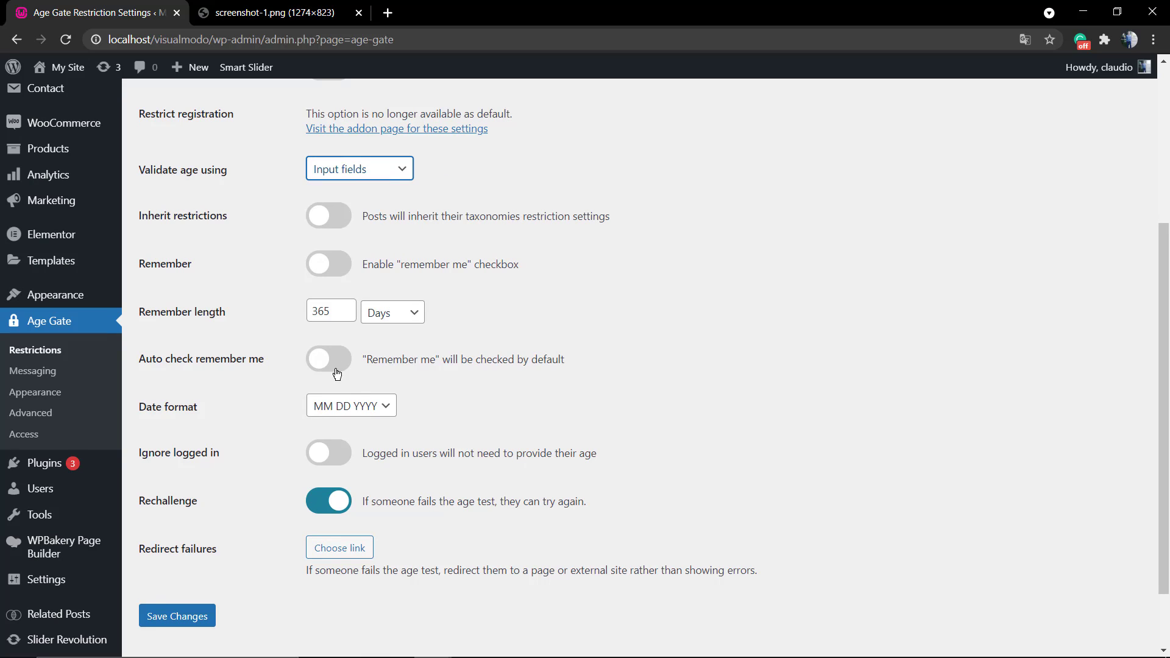
left_click(336, 364)
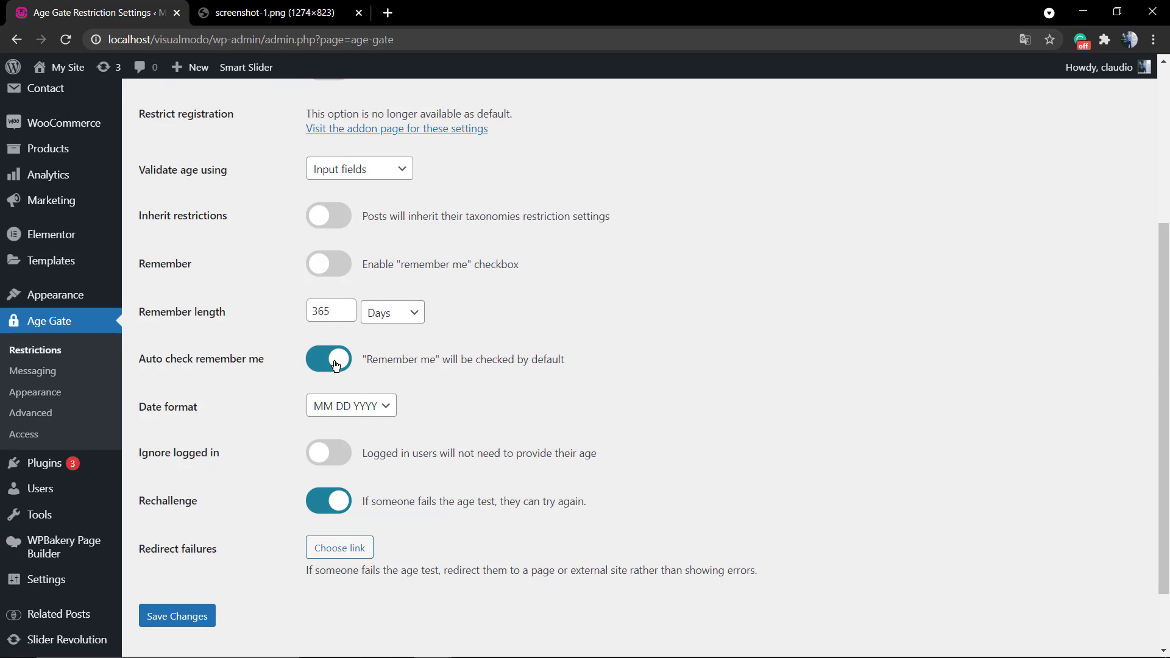
left_click(335, 365)
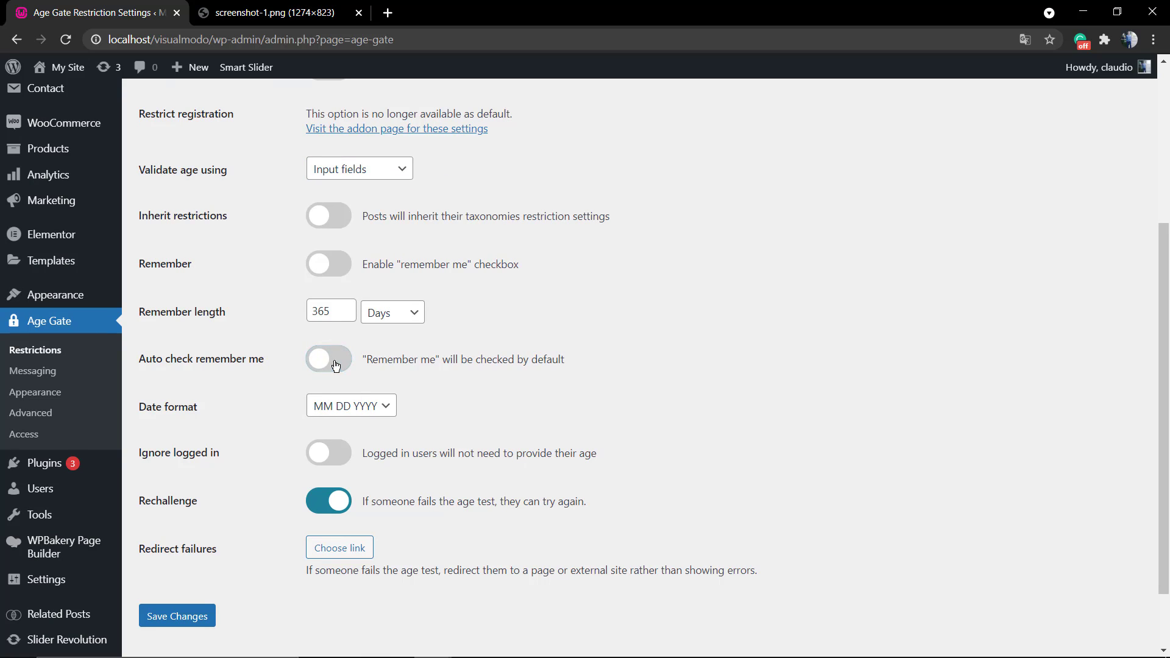
left_click(322, 405)
left_click(323, 407)
scroll(287, 475, "down", 2)
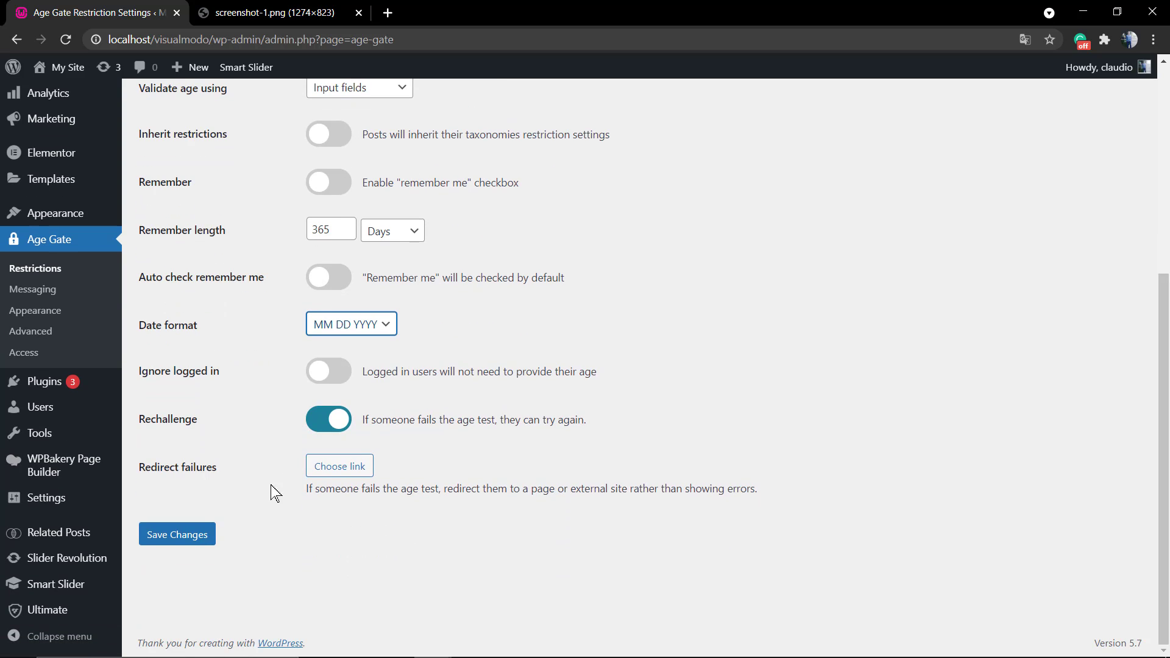
left_click(319, 475)
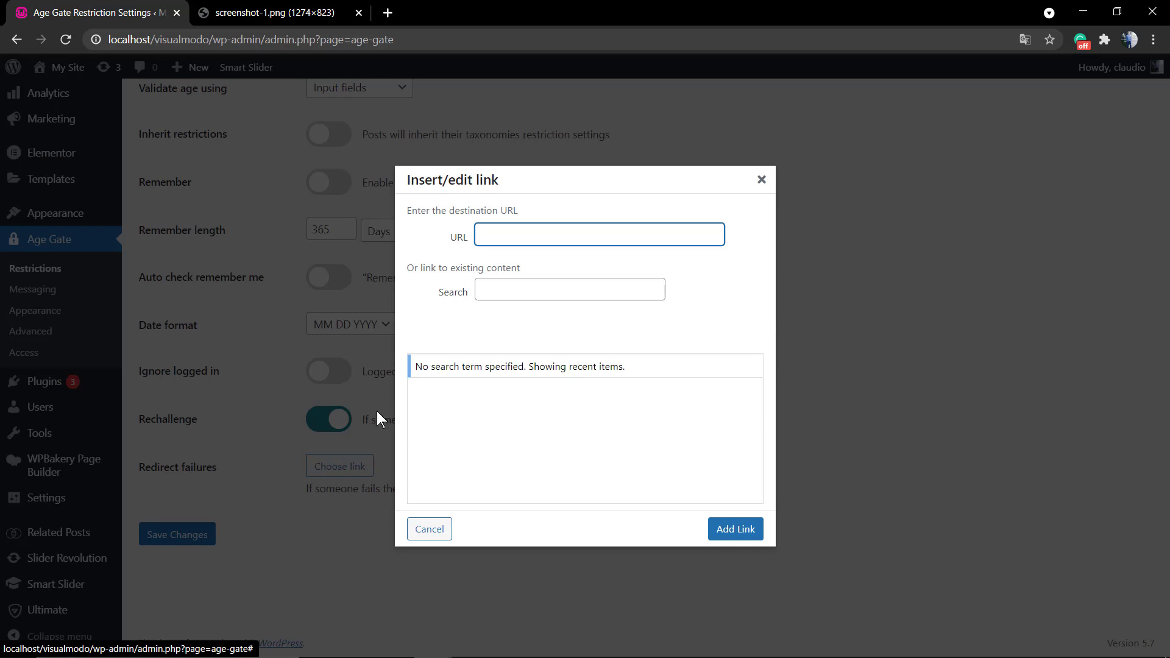
left_click(521, 237)
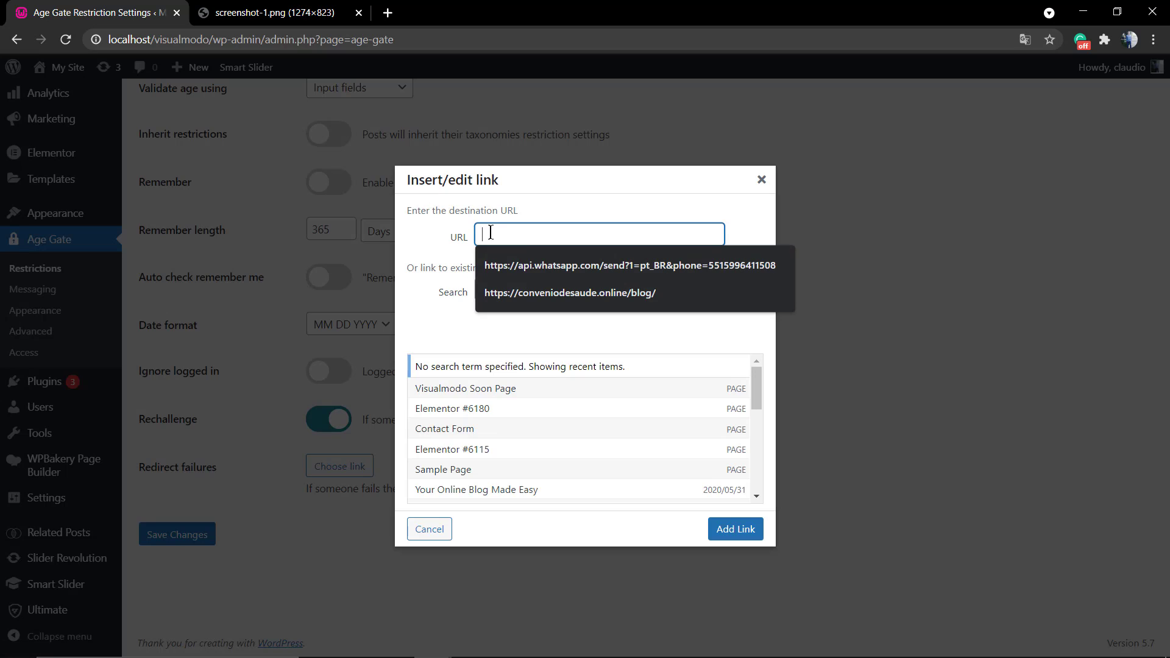
left_click(472, 253)
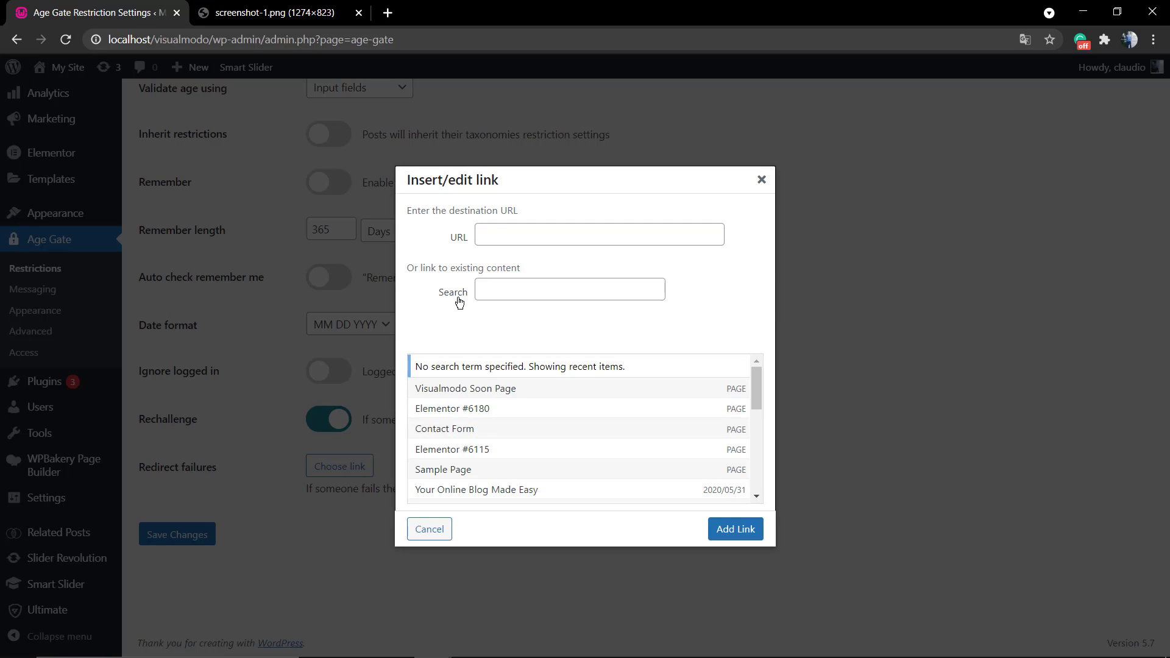
left_click(506, 237)
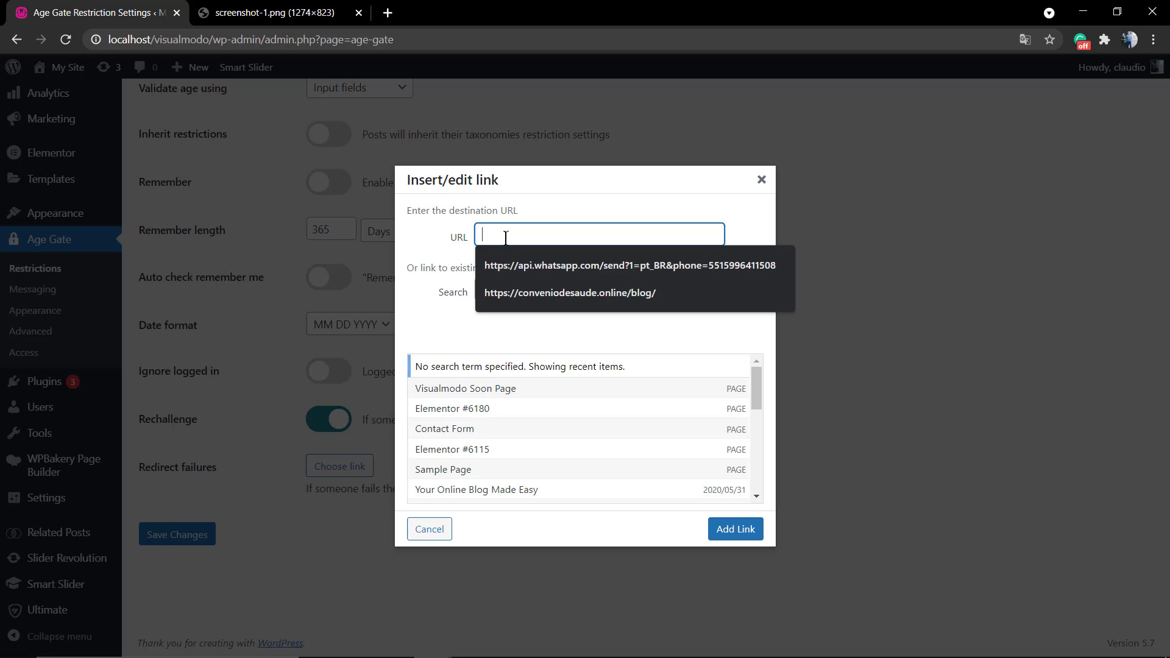
type("https?")
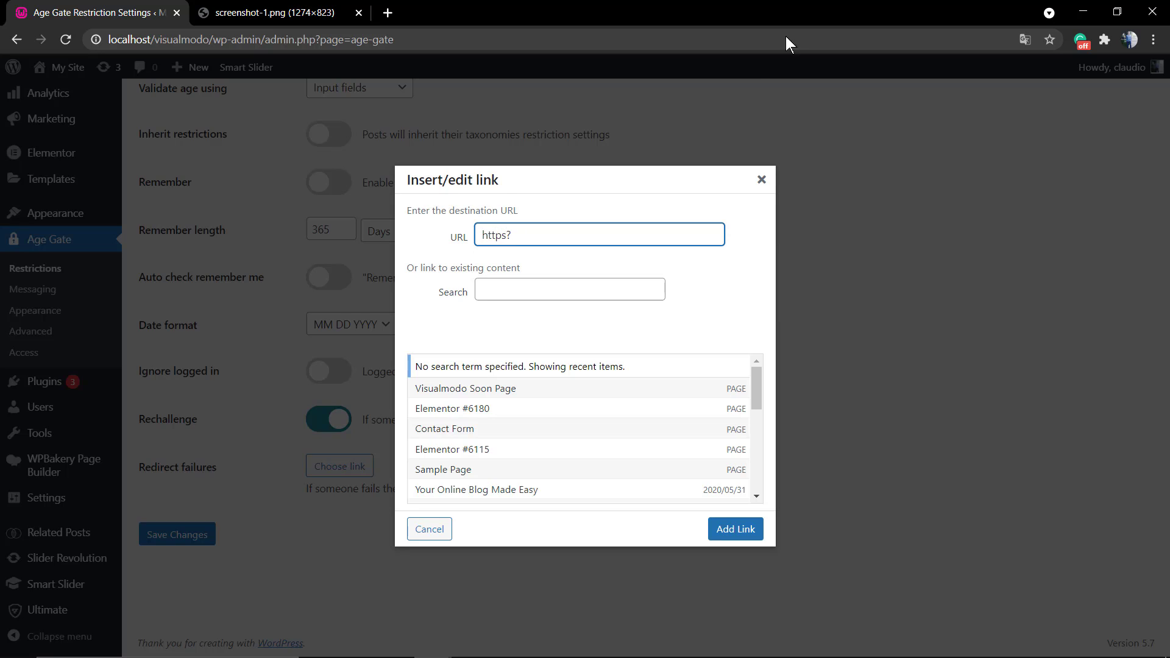
key("BackSpace")
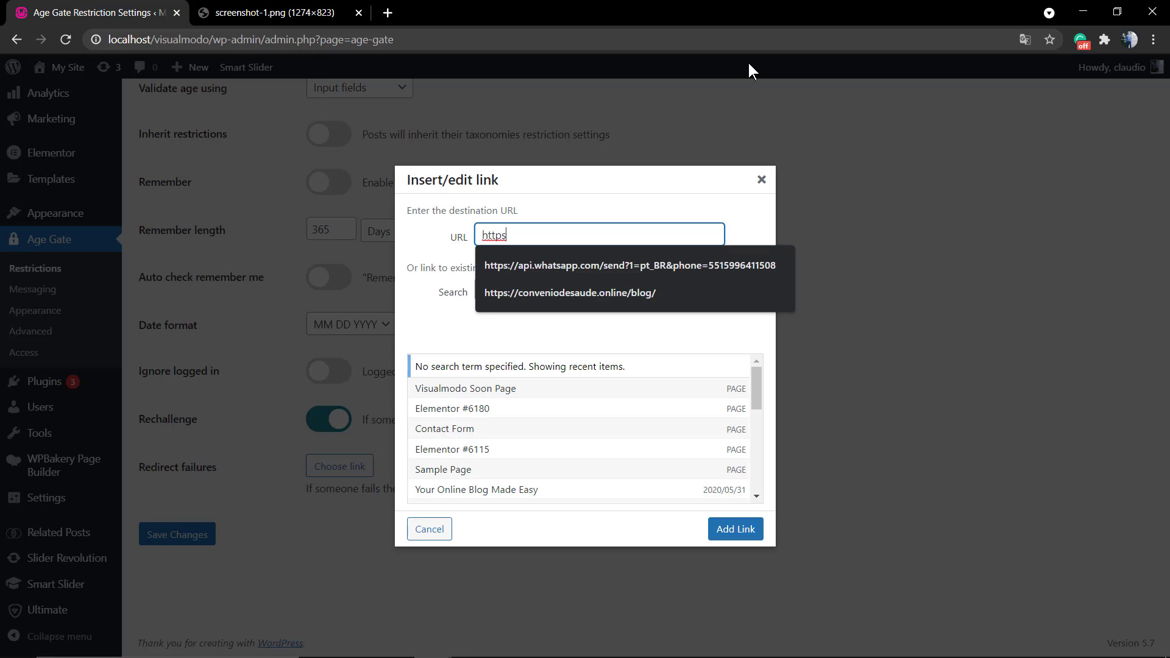
type("://visua")
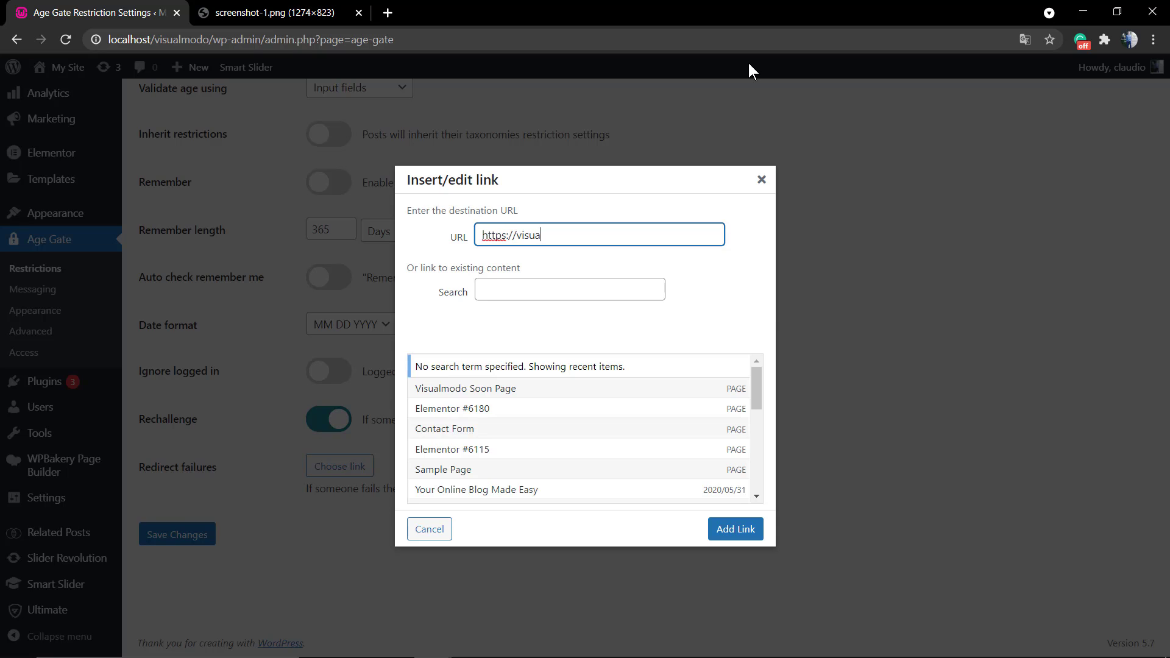
type("lmodo.com")
left_click(729, 529)
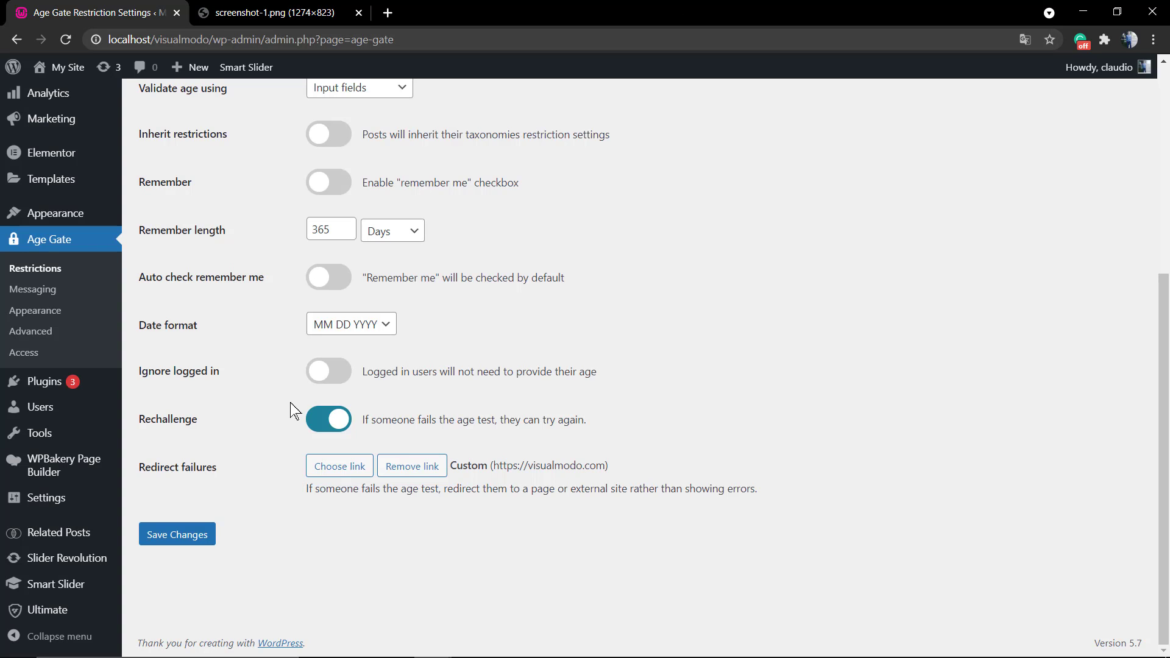
left_click(173, 543)
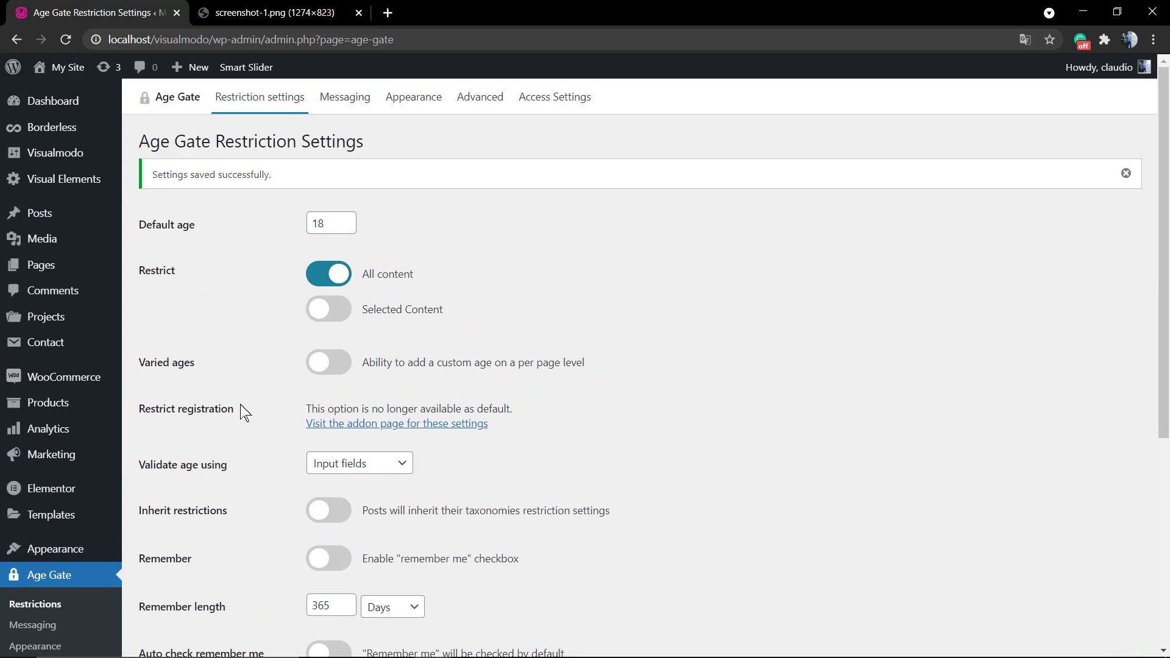
Step: Open the live site in a new tab from My Site > Visit Site
mouse_move(67, 67)
right_click(77, 94)
left_click(93, 104)
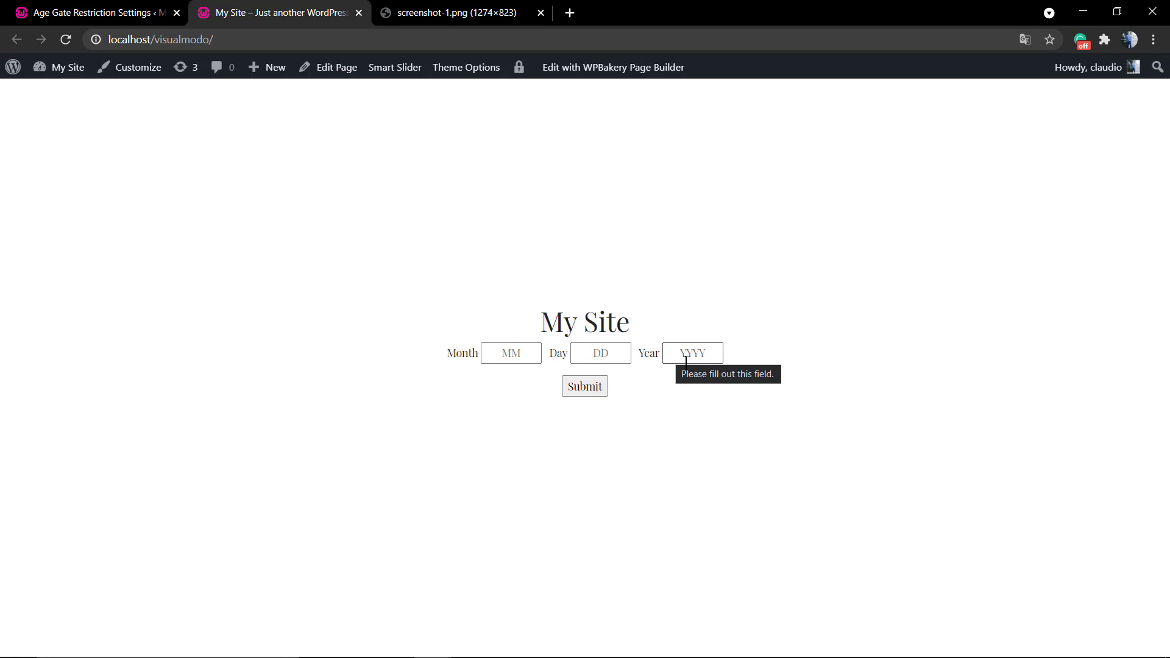
Step: Test the month, day and year fields and Submit, then return to the admin tab
left_click(514, 353)
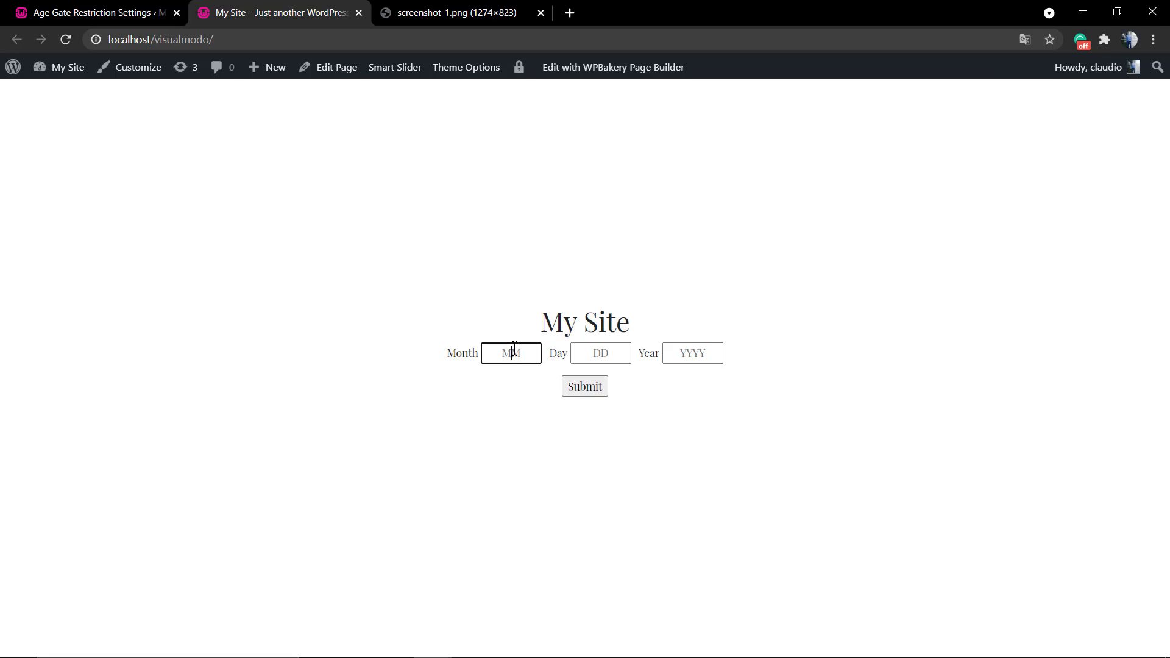
left_click(618, 353)
left_click(716, 358)
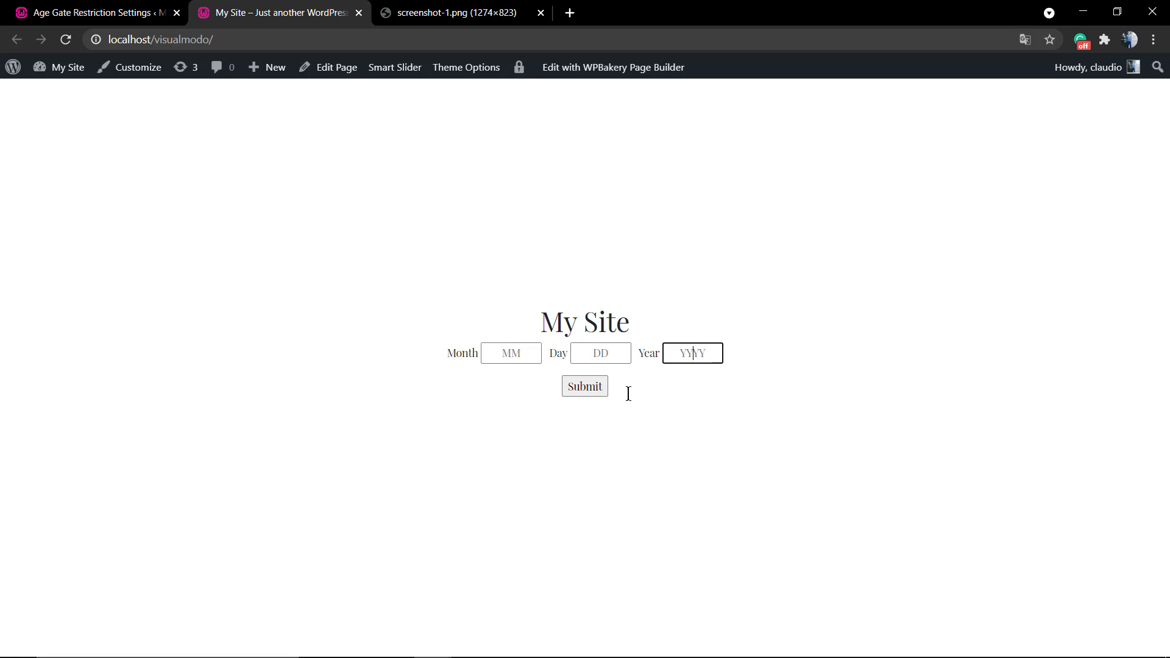
left_click(580, 392)
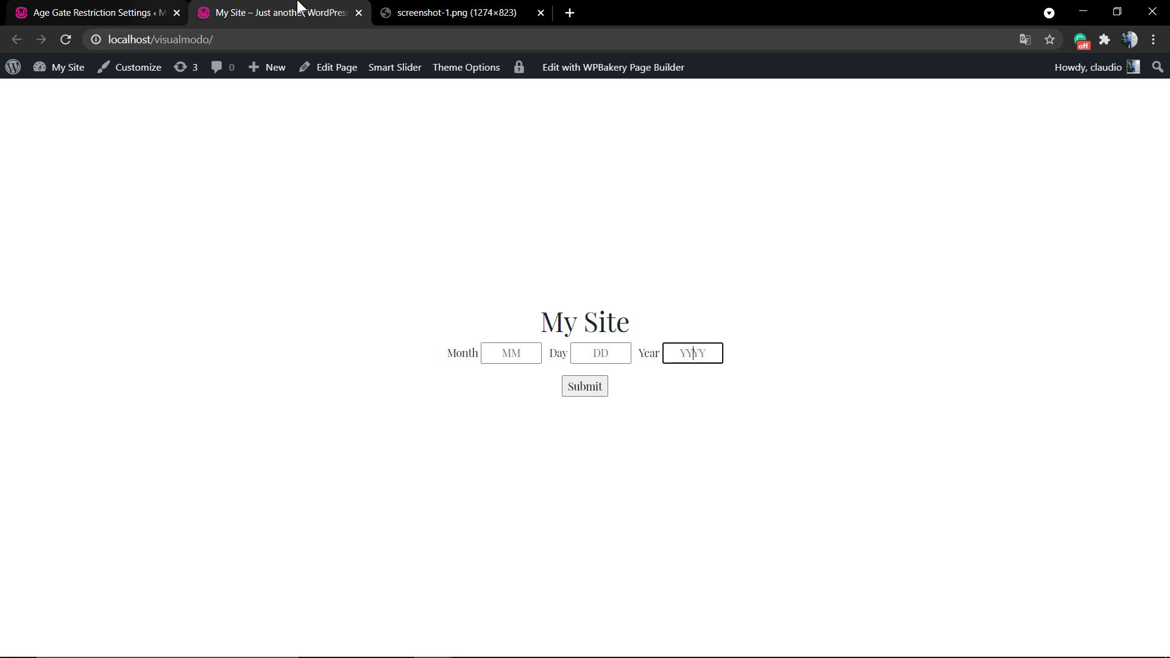
left_click(133, 7)
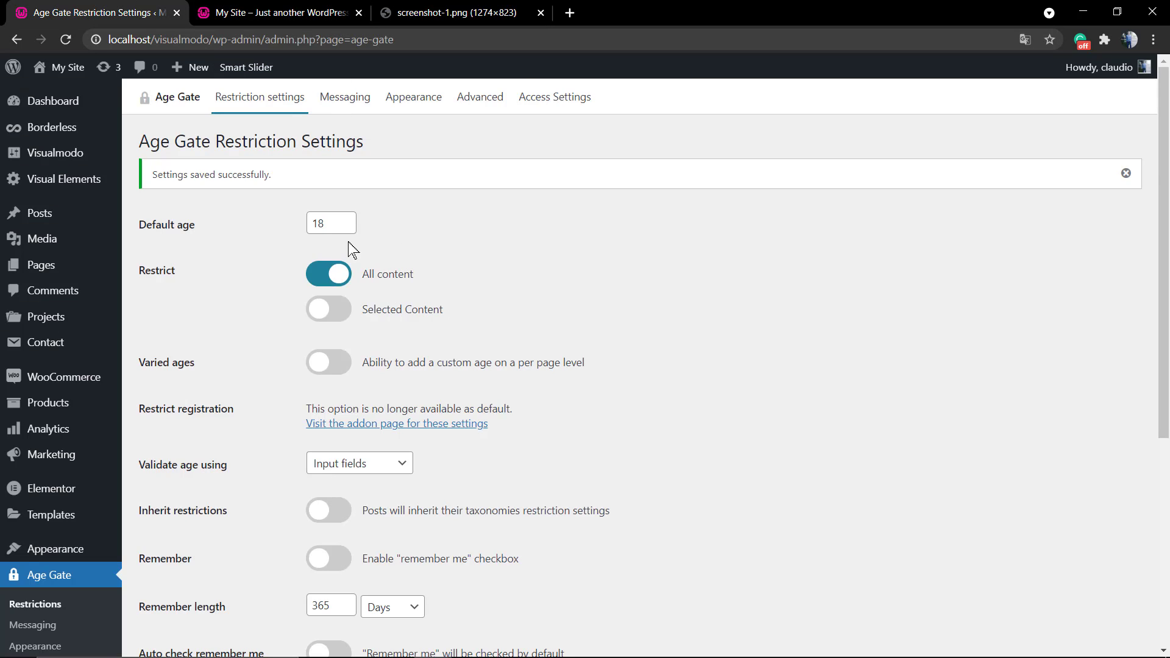
Step: In Messaging, enter headline 'Age Verification' and sub headline 'You need to have 18y+ to access this page'
left_click(358, 100)
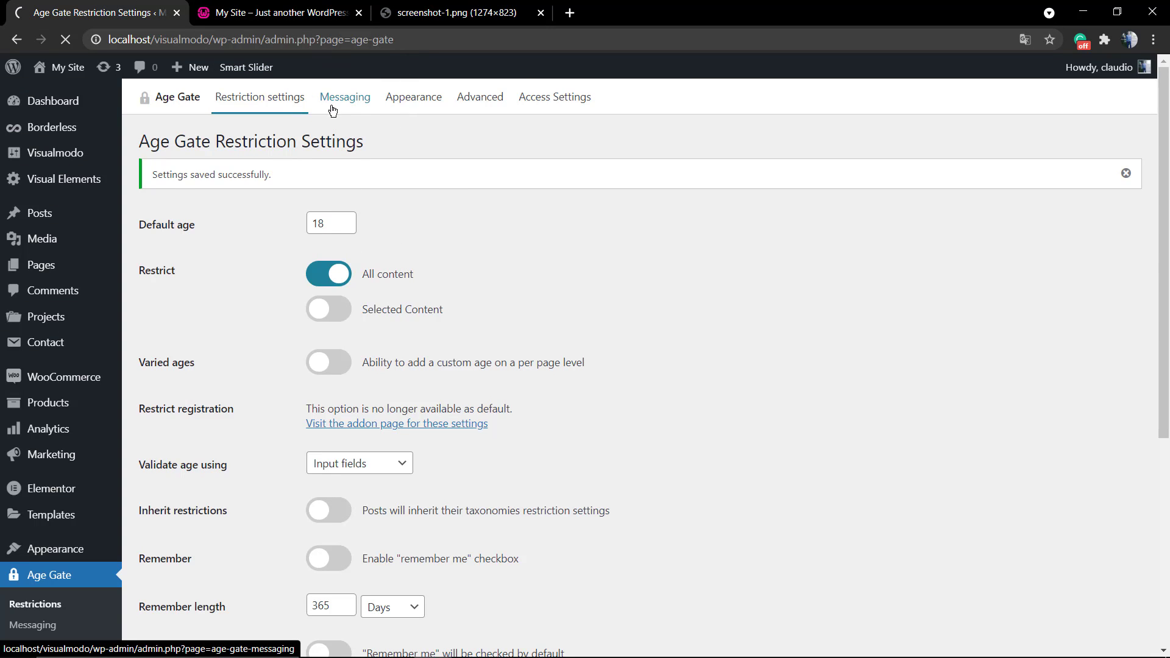
left_click(346, 181)
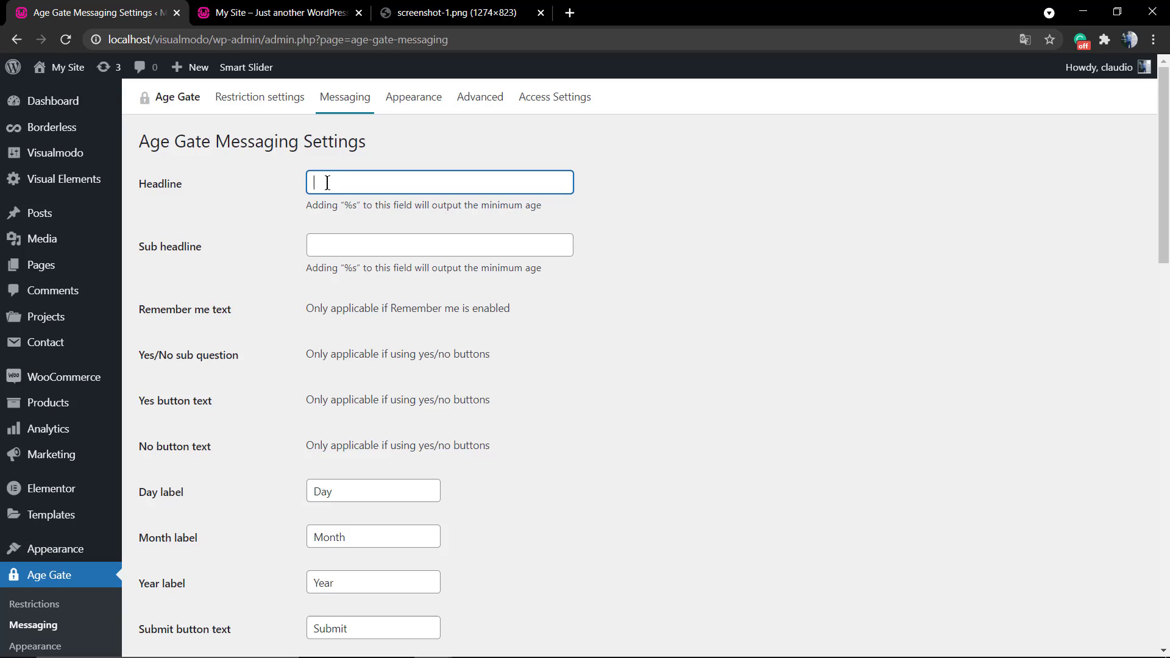
type("Age Verification")
left_click(329, 246)
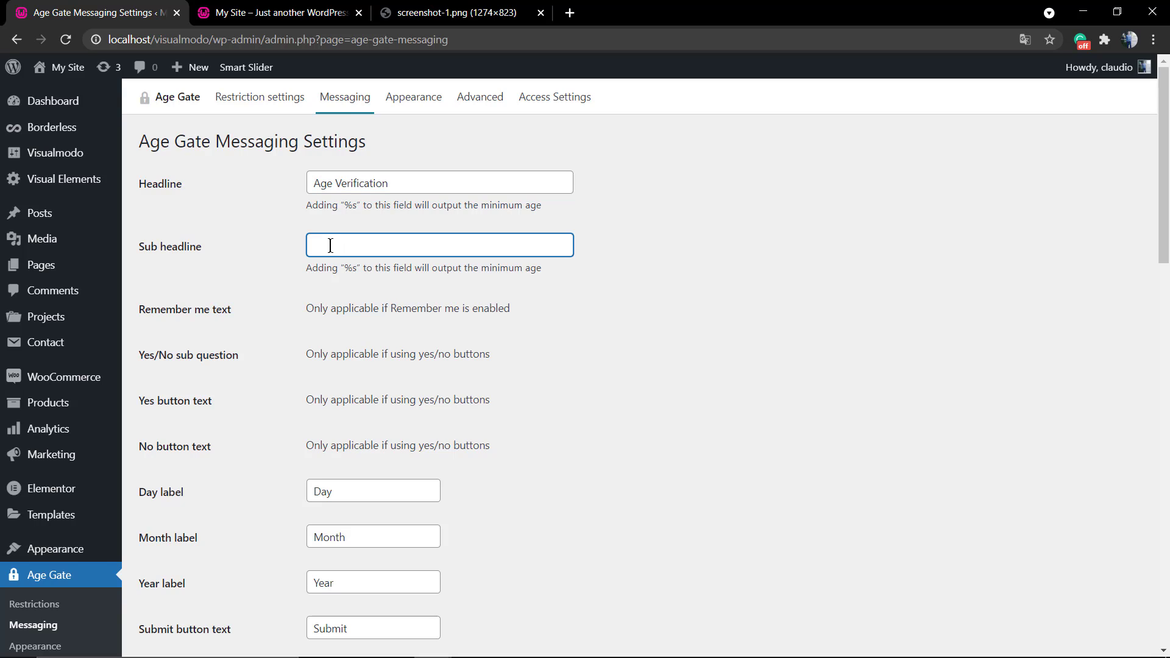
type("You need")
type("to have 18y+ to access this page")
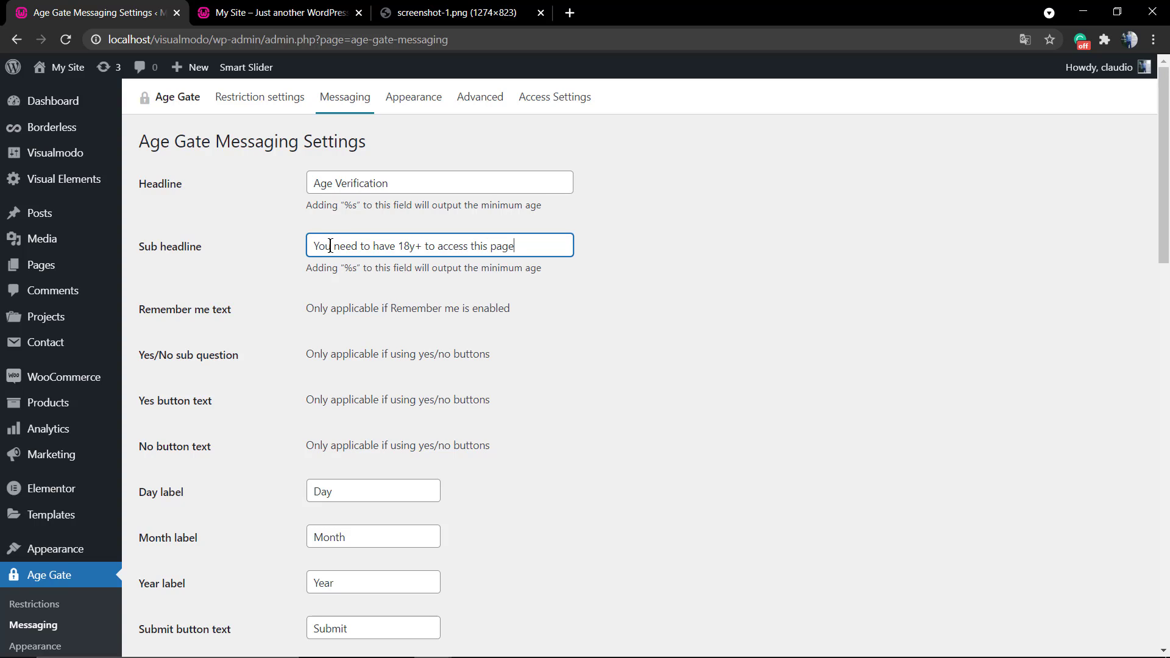
Step: Save the messaging settings and reload the live site to check the new text
scroll(264, 348, "down", 2)
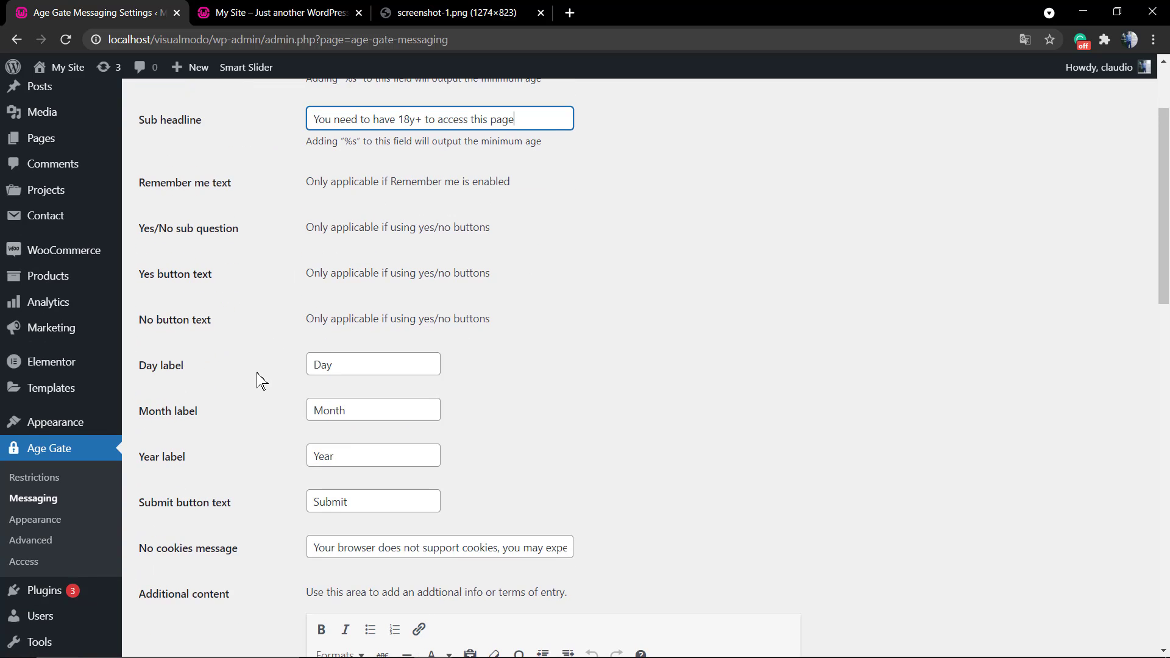
scroll(259, 381, "down", 4)
scroll(253, 382, "down", 5)
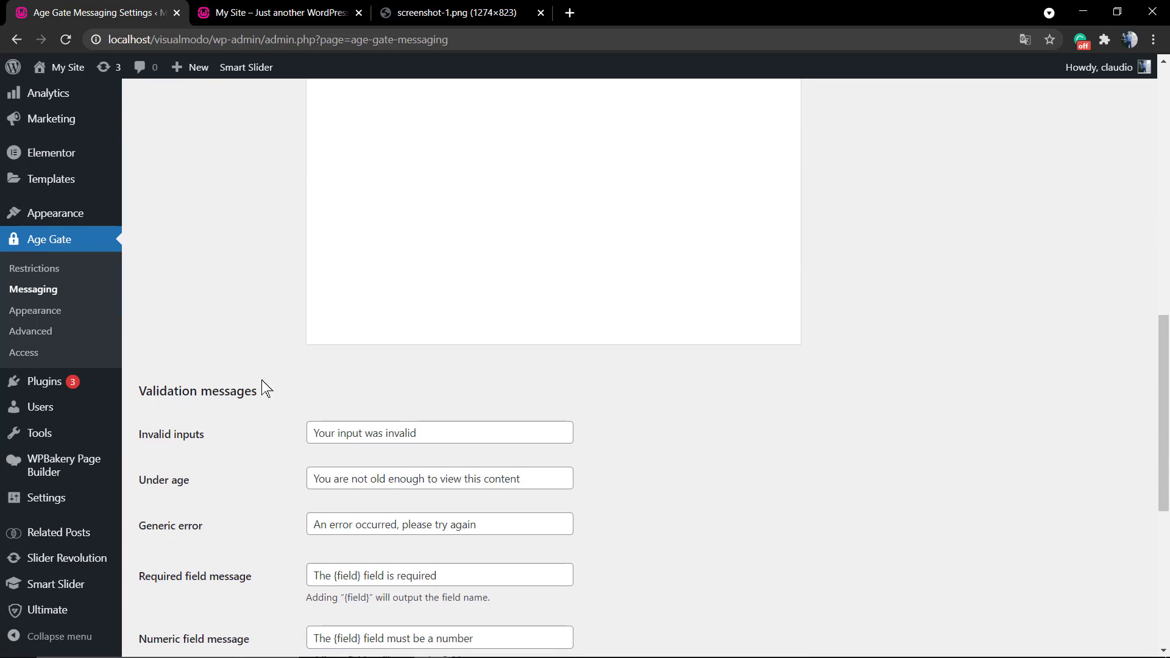
scroll(261, 379, "down", 6)
left_click(178, 579)
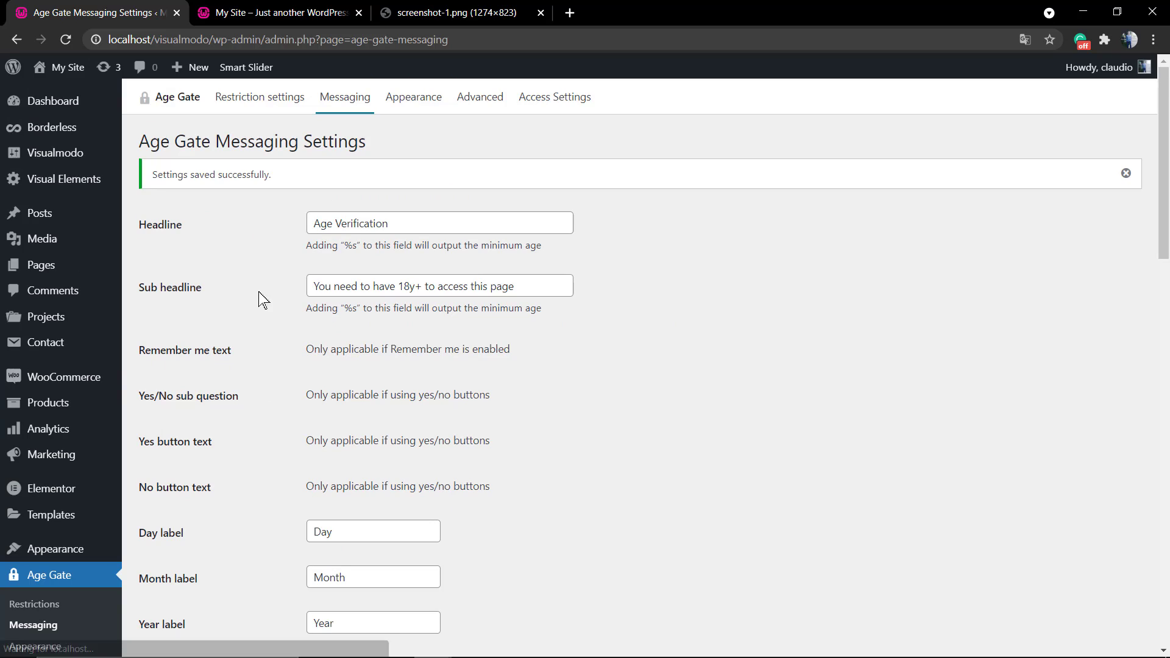
left_click(237, 8)
key("F5")
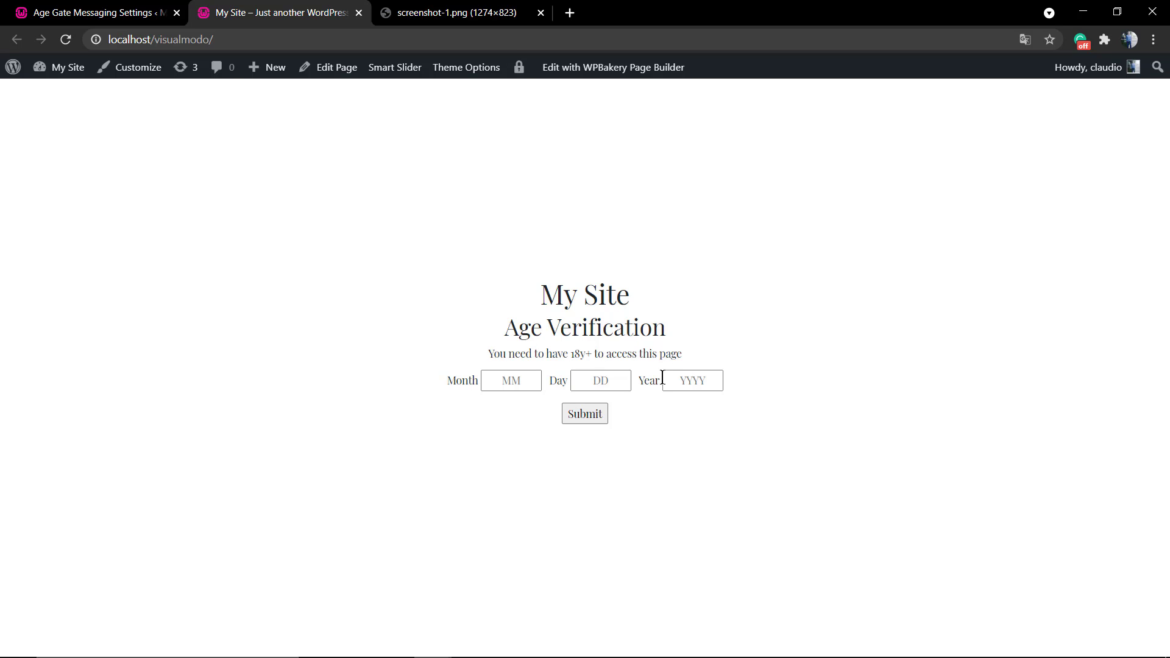
left_click(126, 9)
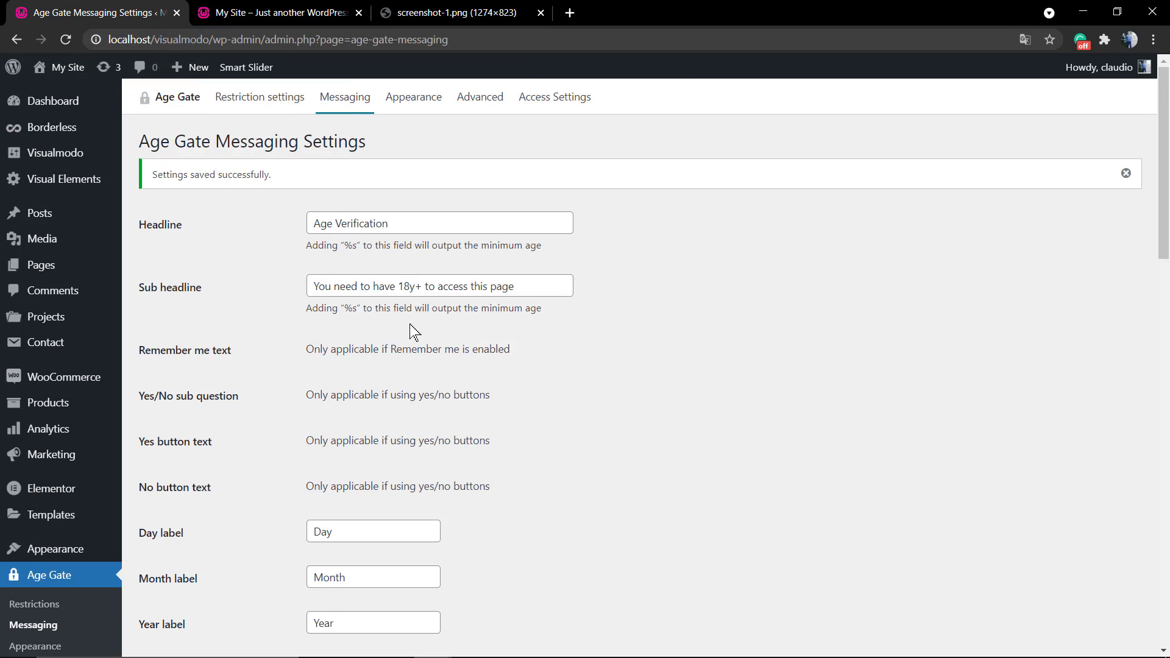
Step: Review the remaining messaging fields, including the No cookies message
scroll(405, 337, "down", 4)
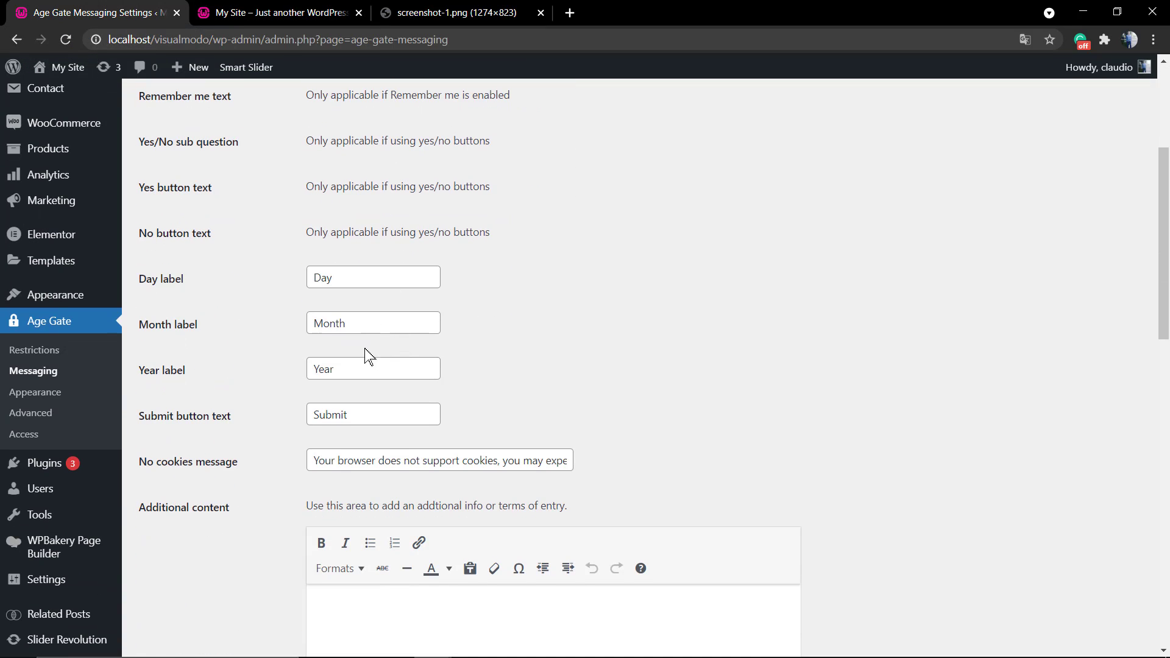
scroll(383, 405, "down", 2)
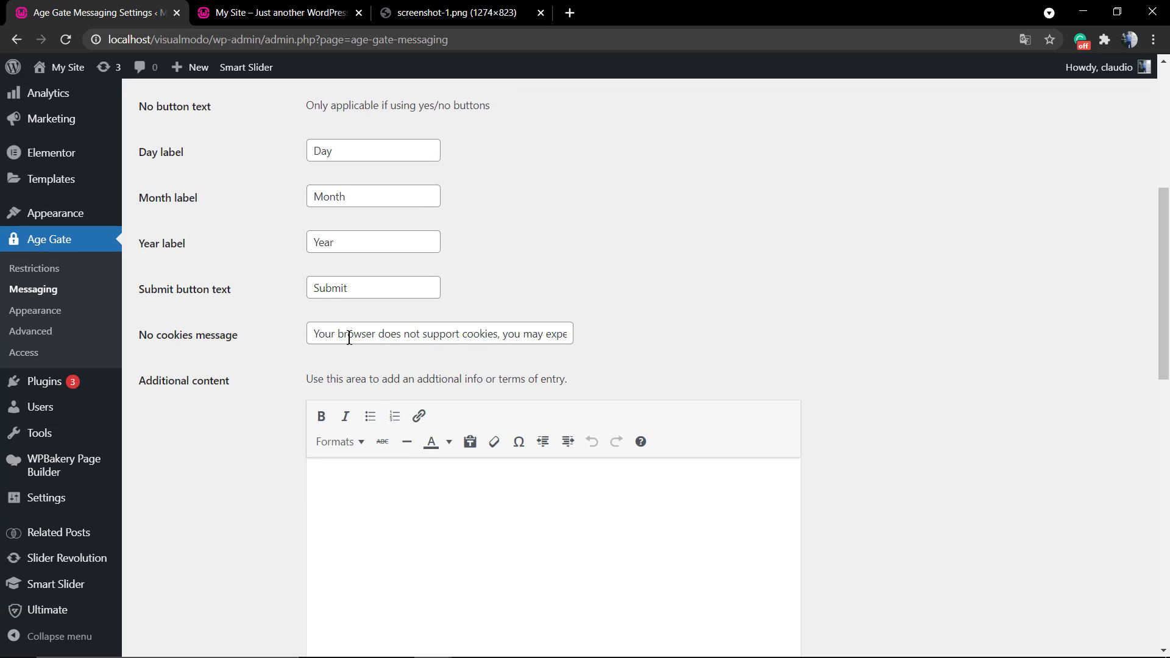
left_click_drag(350, 339, 619, 359)
left_click(619, 359)
scroll(372, 345, "down", 2)
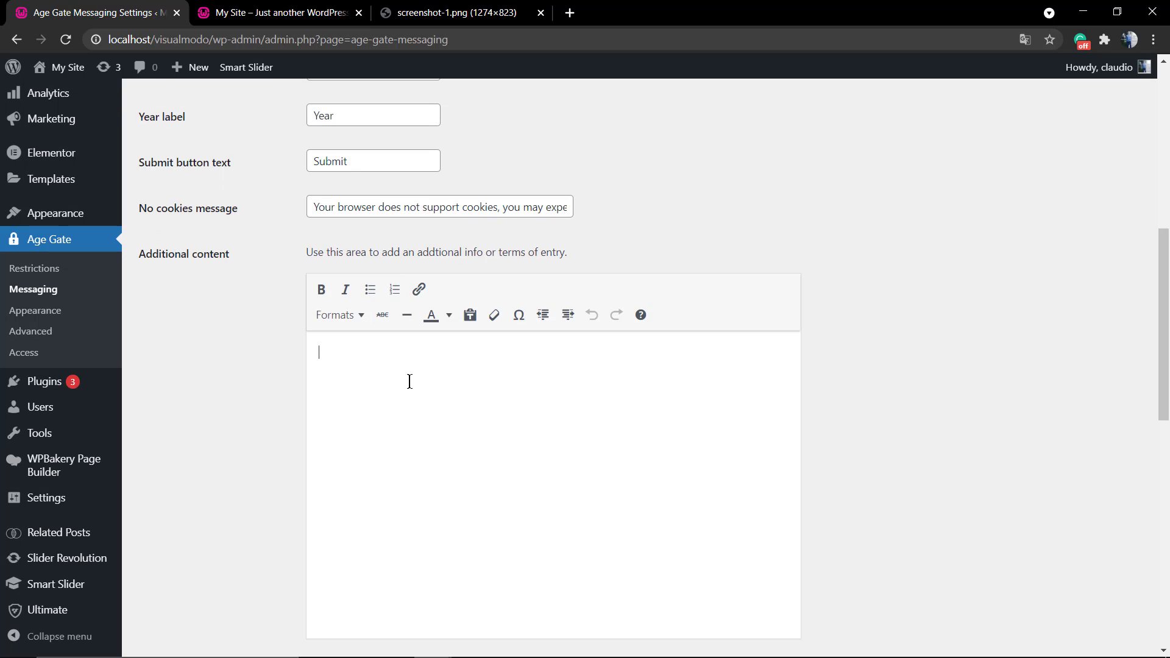
scroll(410, 380, "down", 6)
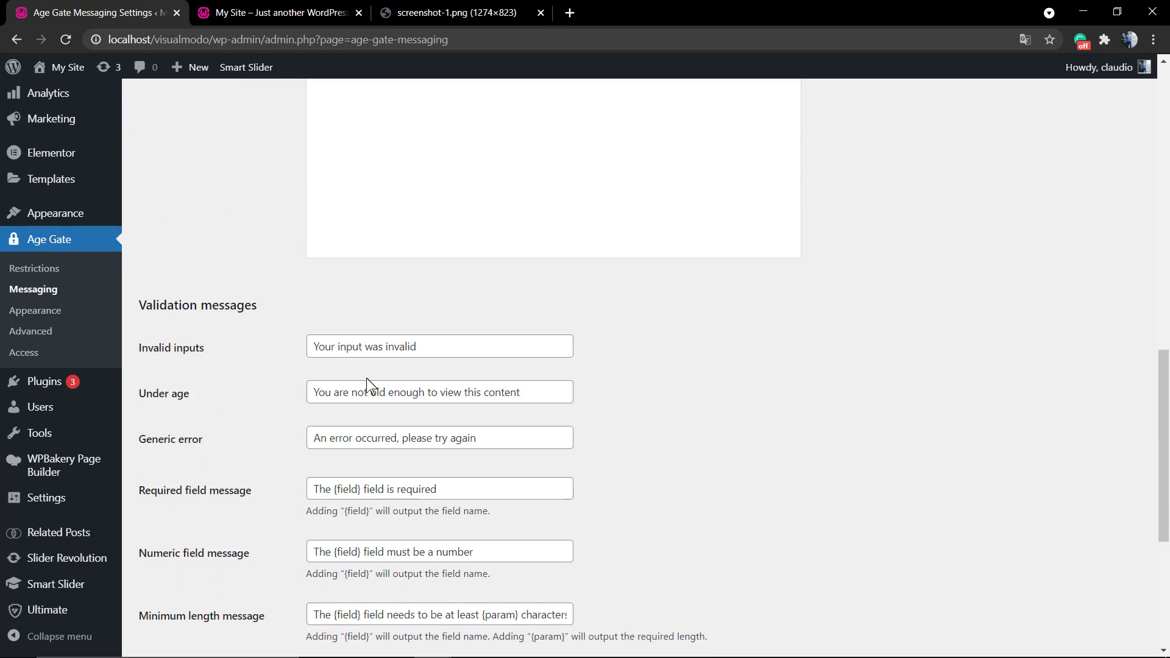
scroll(318, 372, "down", 2)
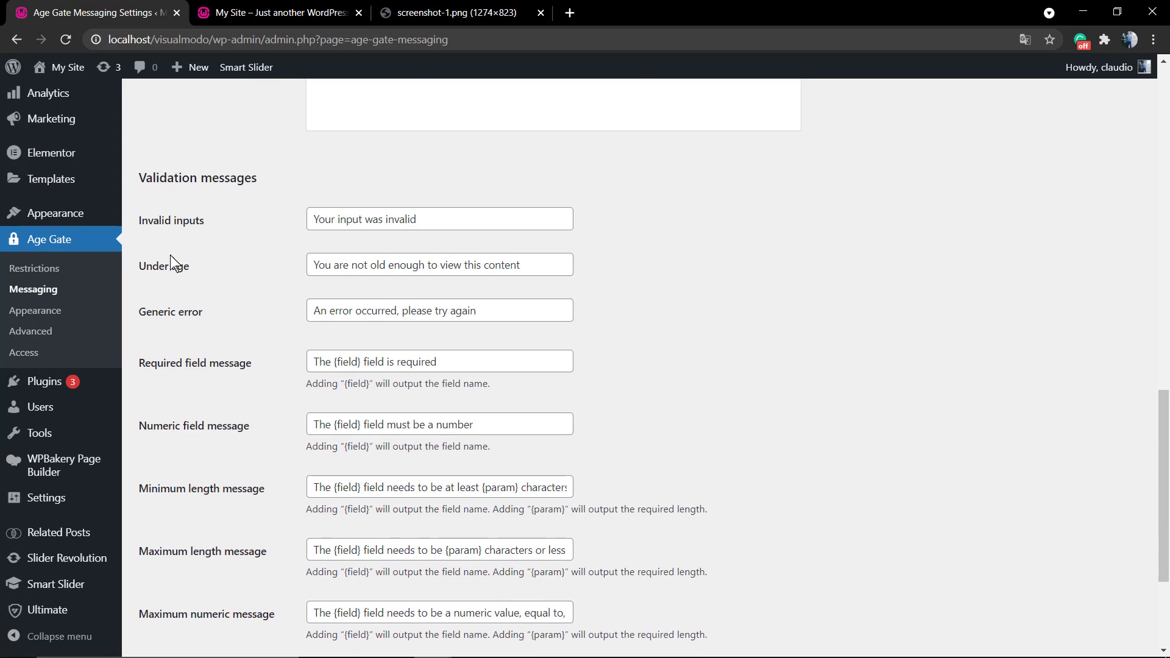
scroll(308, 274, "down", 3)
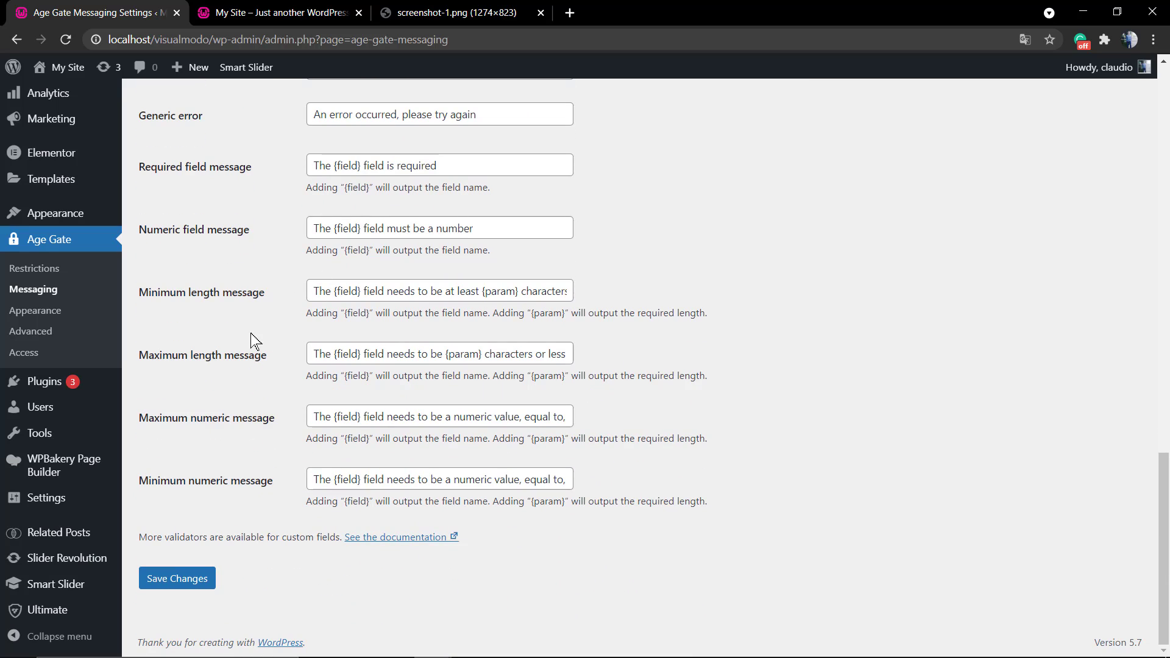
scroll(249, 354, "up", 5)
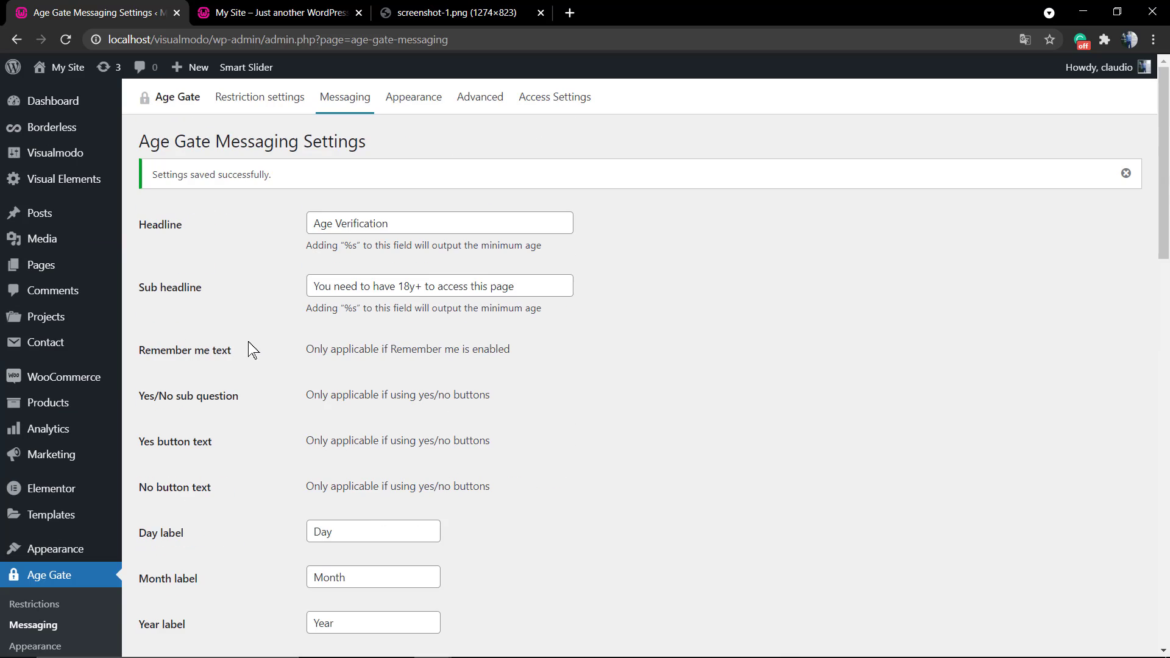
Step: In Appearance, set the gate logo to the nectar-logo-dark image from the Media Library
left_click(405, 105)
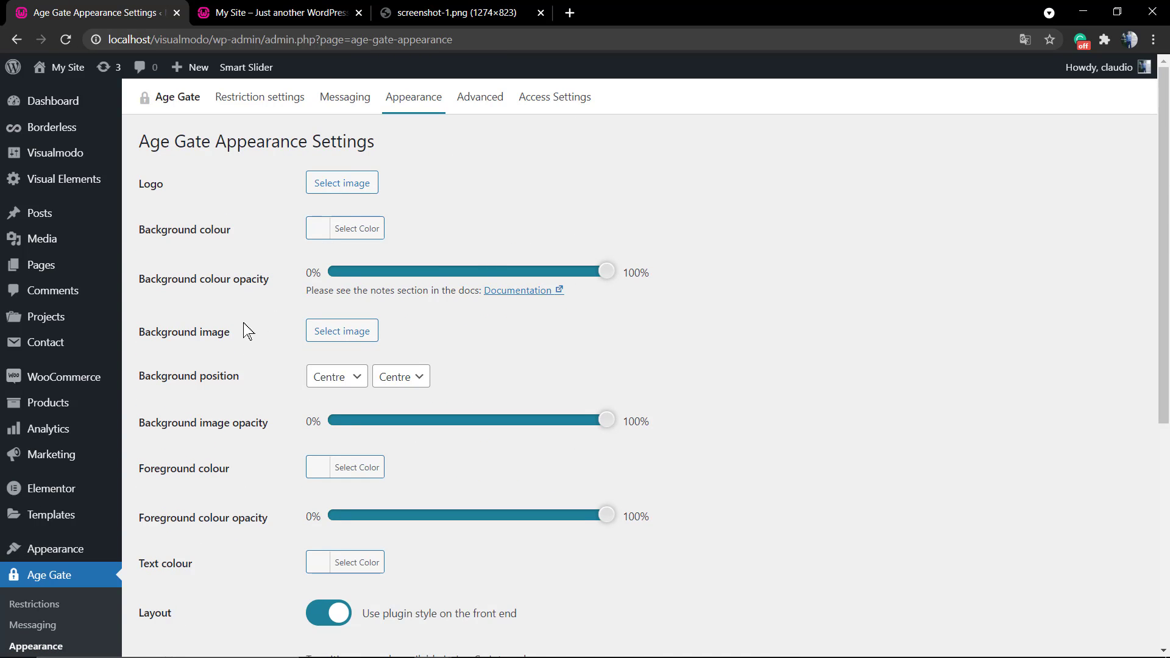
left_click(346, 185)
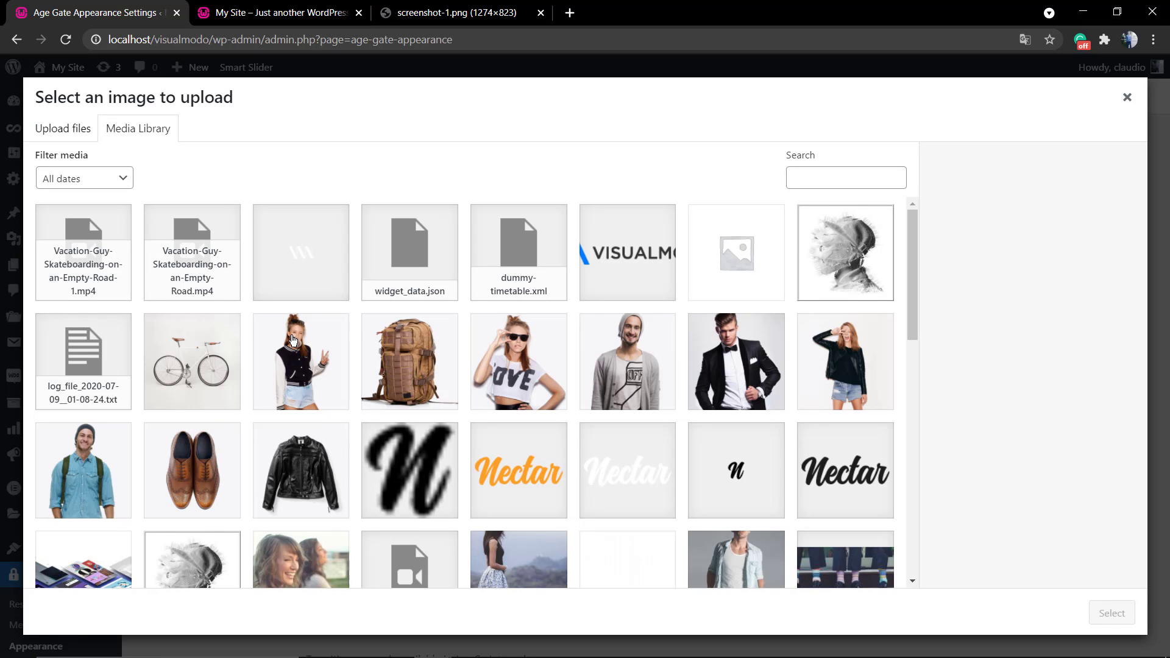
scroll(830, 479, "down", 4)
scroll(656, 239, "up", 2)
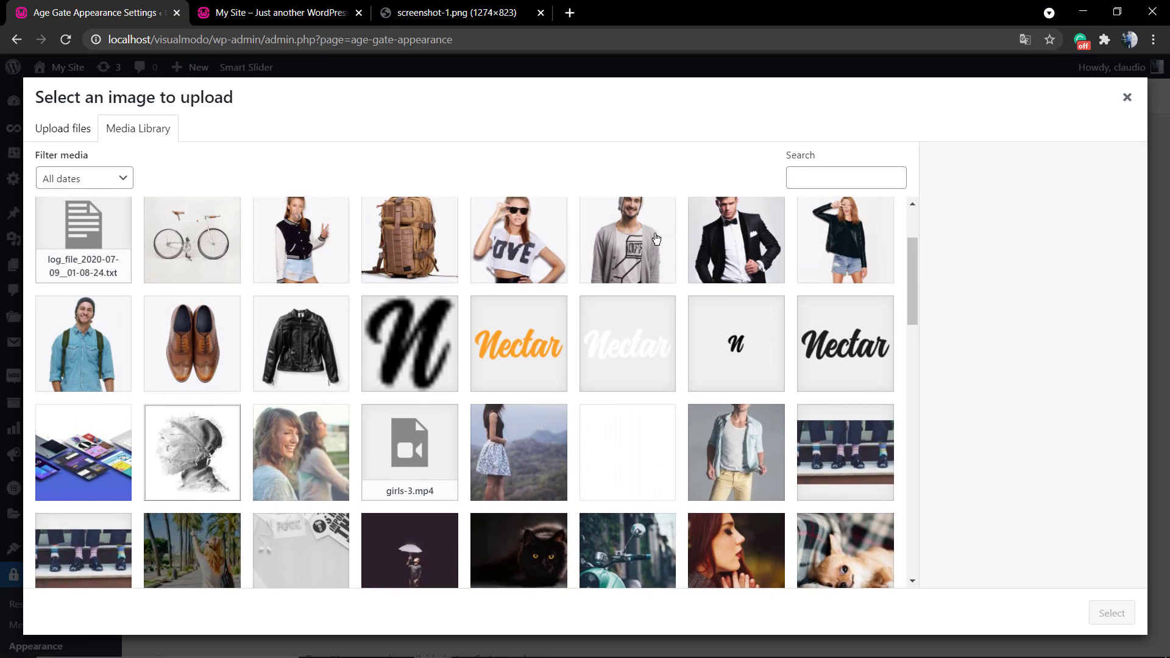
scroll(656, 239, "up", 2)
left_click(645, 256)
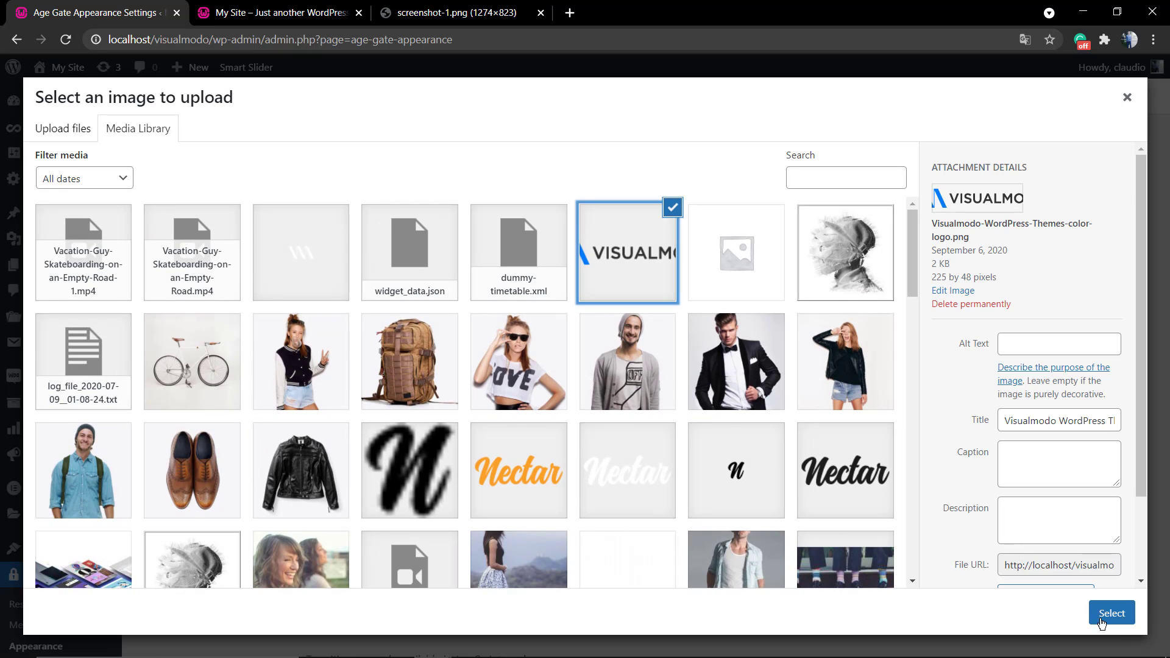
left_click(870, 493)
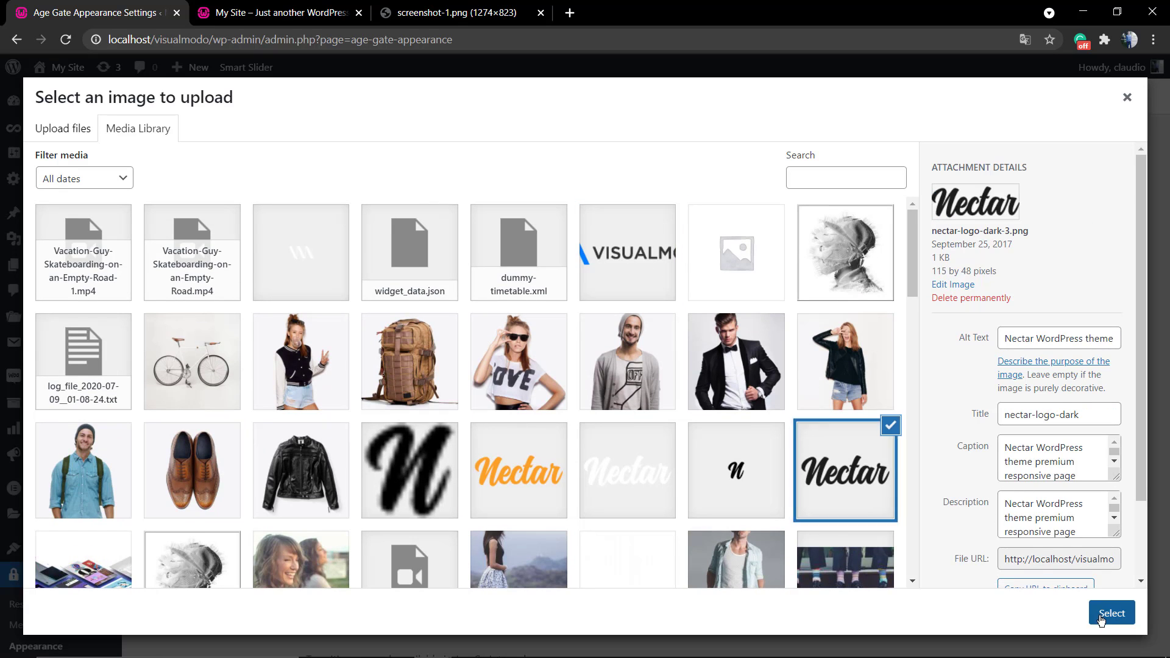
left_click(1100, 618)
Step: Save the appearance settings and reload the front page to preview the Nectar logo
scroll(243, 384, "down", 7)
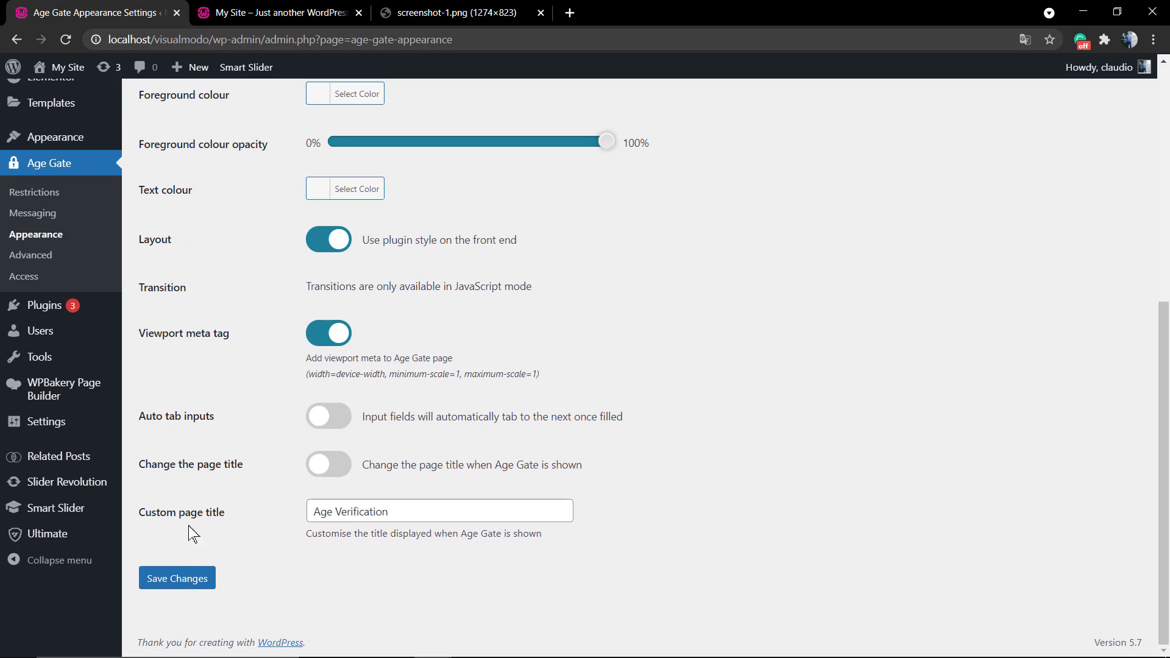
left_click(176, 578)
left_click(281, 13)
key("F5")
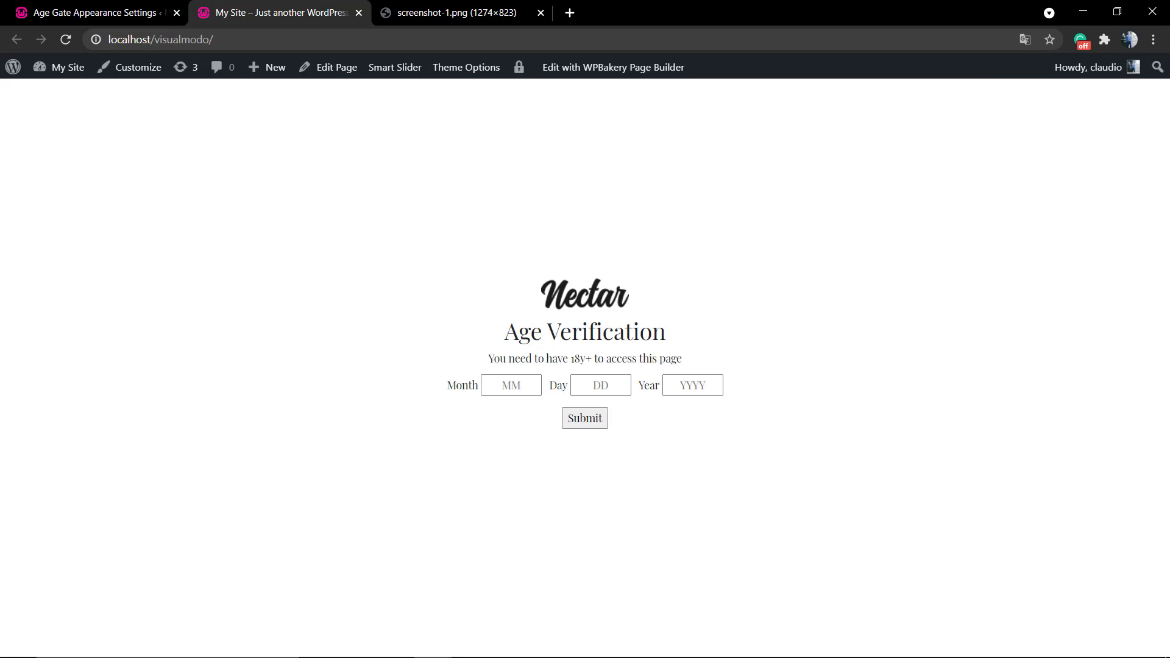
Step: Set the background colour to light grey #e8e8e8, save, and preview it on the front page
left_click(130, 8)
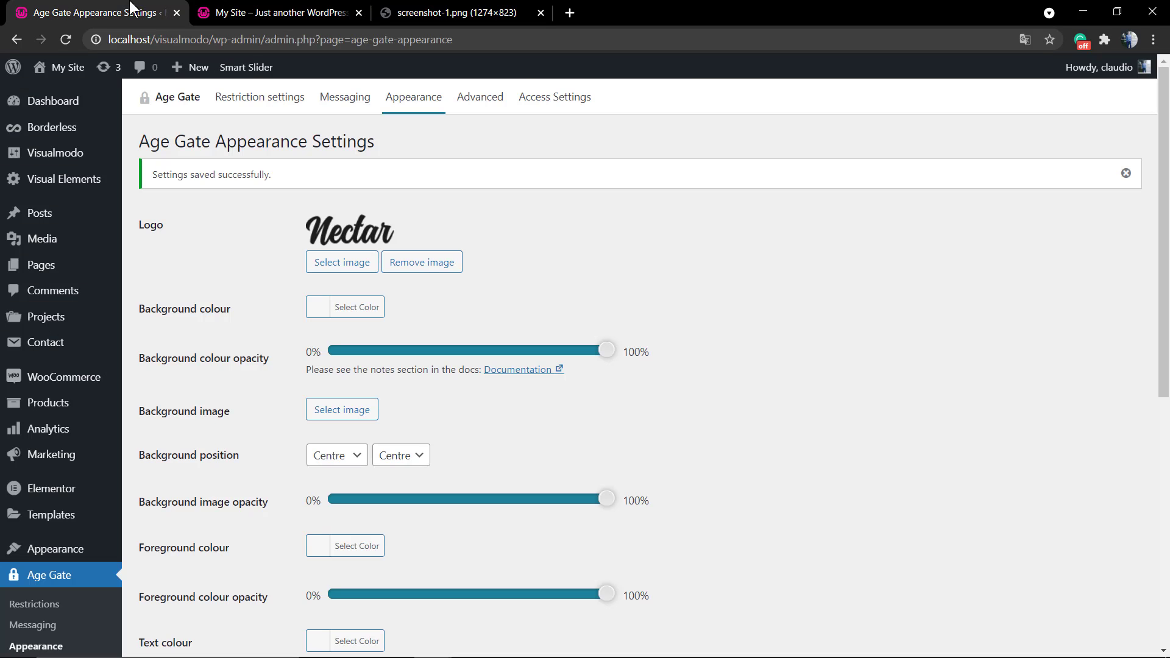
left_click(361, 309)
left_click(364, 360)
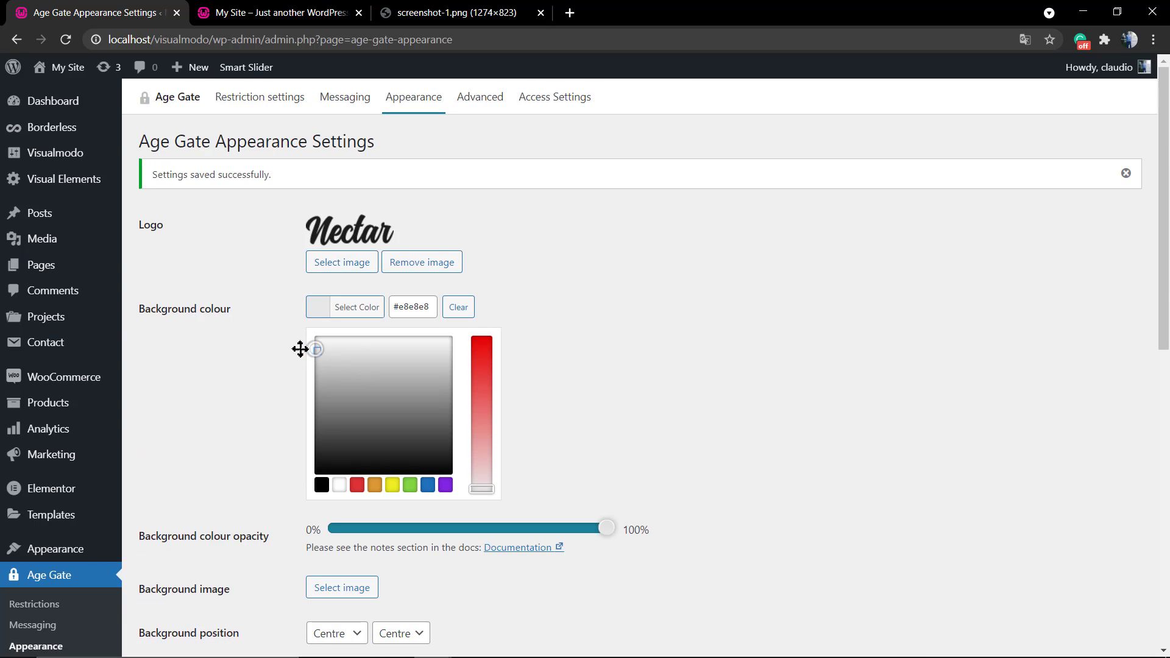
left_click(302, 348)
scroll(290, 410, "down", 8)
left_click(171, 587)
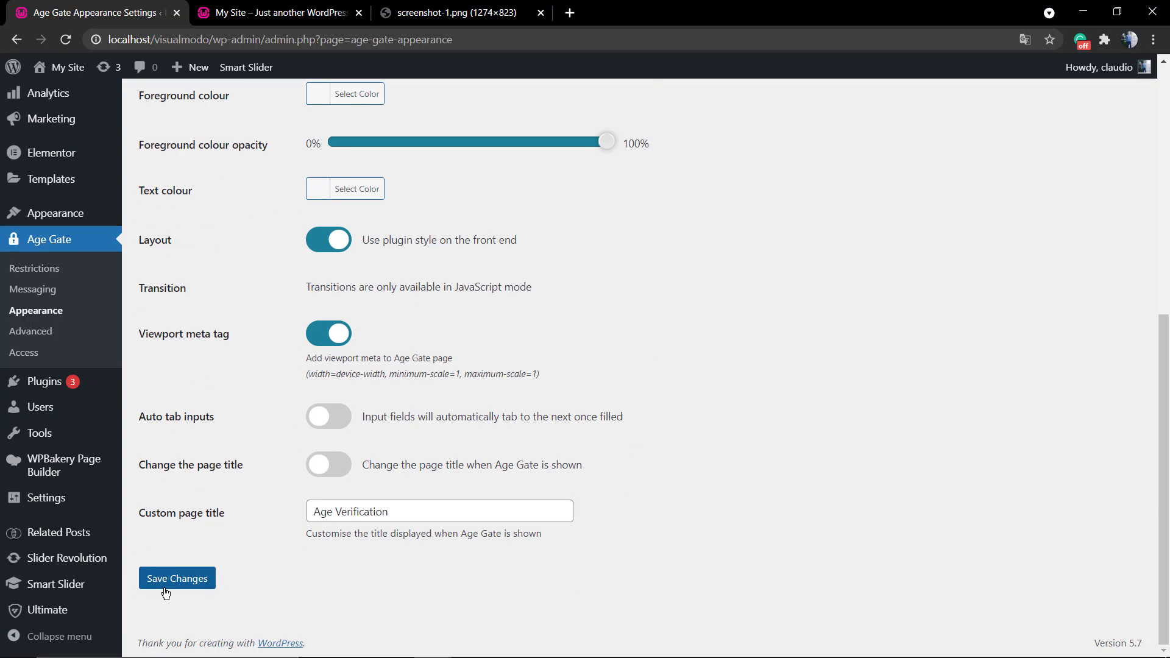
left_click(292, 8)
key("F5")
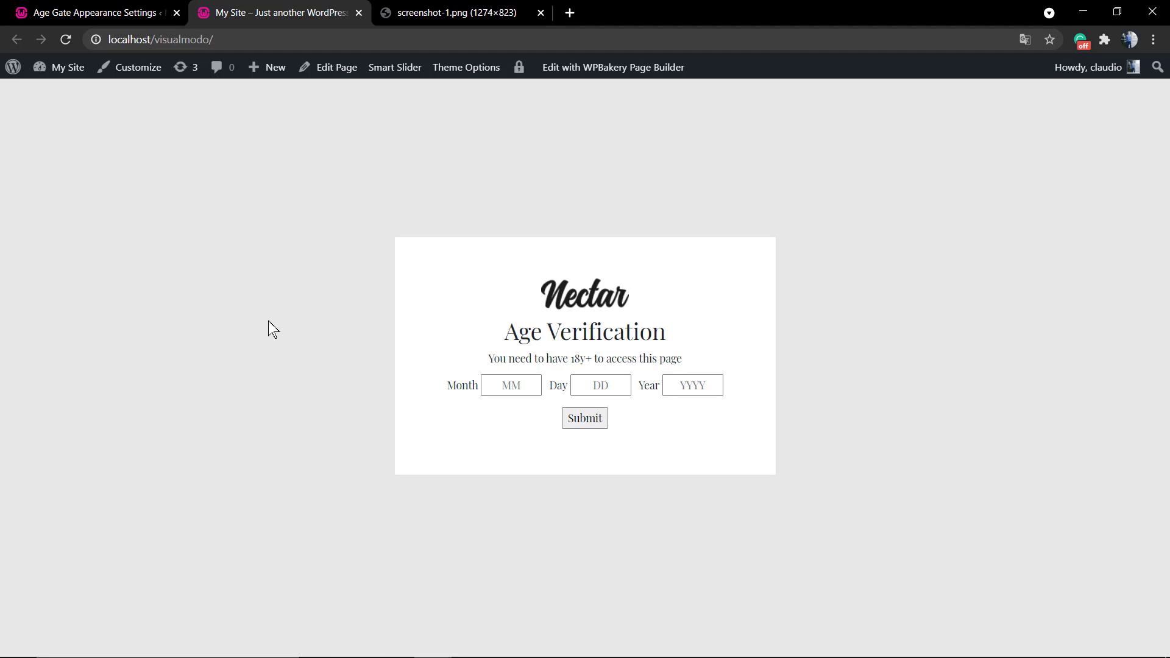
Step: Keep Centre background position and plugin front-end styling on, then save the appearance settings
left_click(144, 8)
scroll(305, 244, "down", 2)
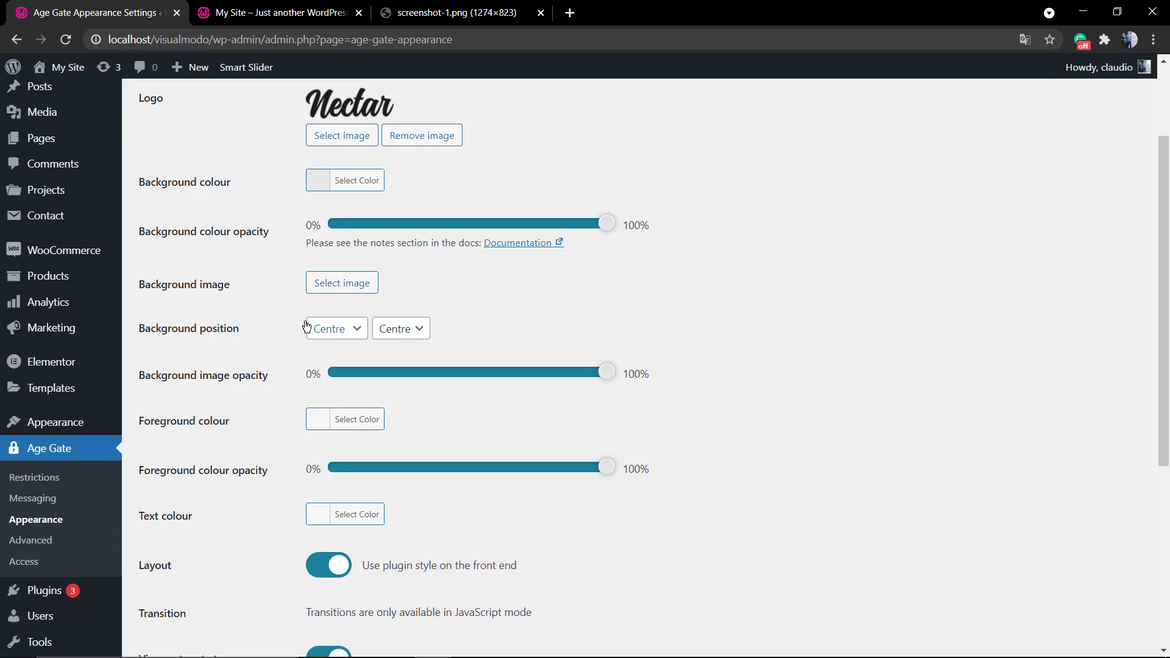
left_click(327, 333)
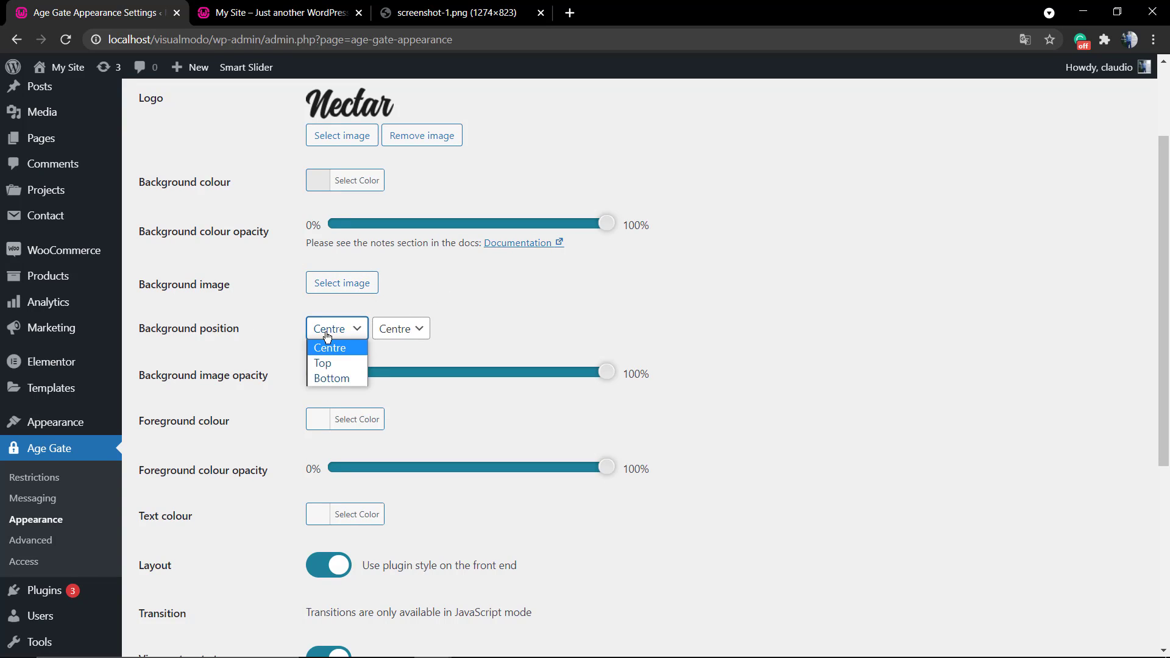
left_click(330, 348)
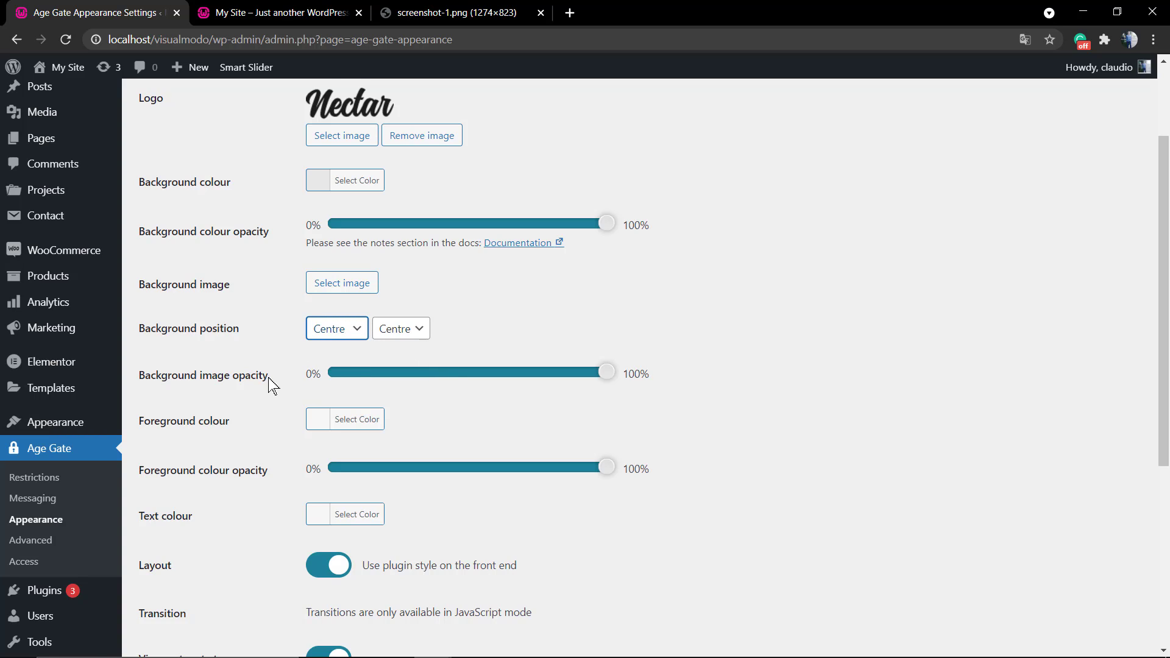
scroll(268, 378, "down", 2)
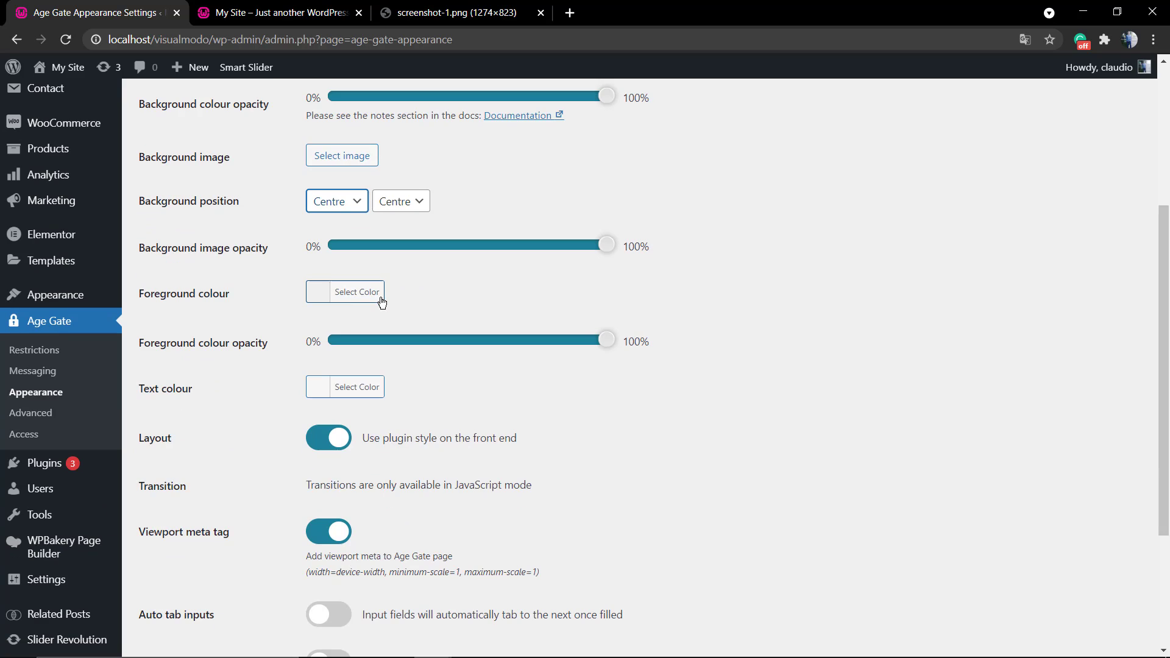
scroll(382, 303, "down", 2)
scroll(376, 284, "down", 1)
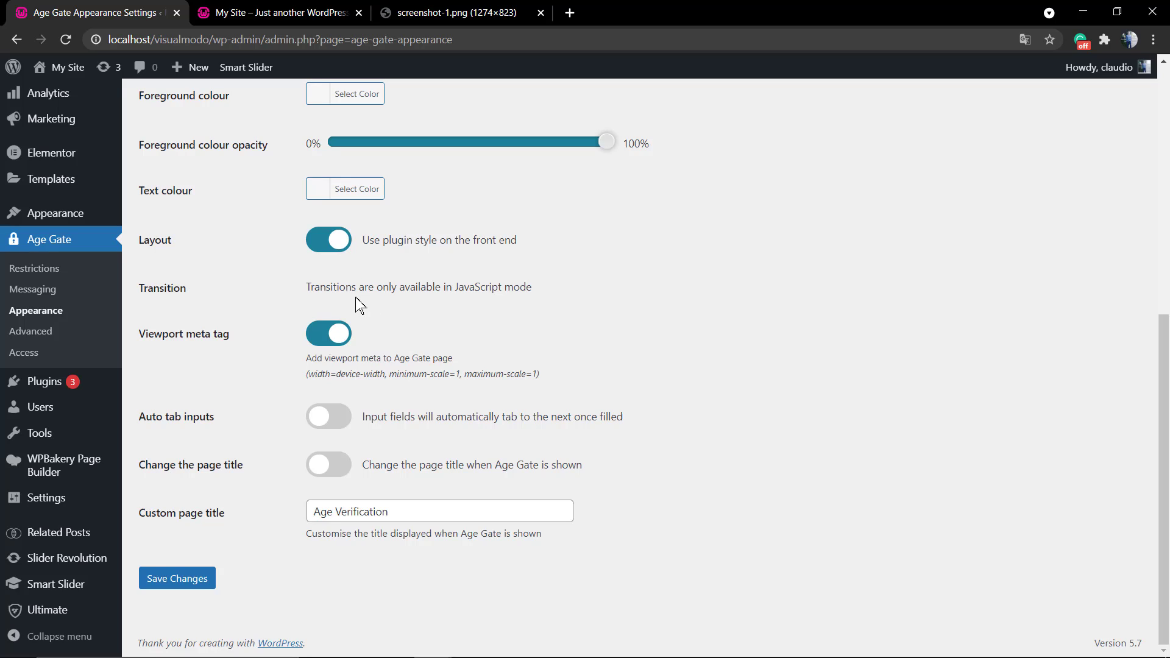
left_click(332, 240)
left_click(331, 240)
left_click(175, 578)
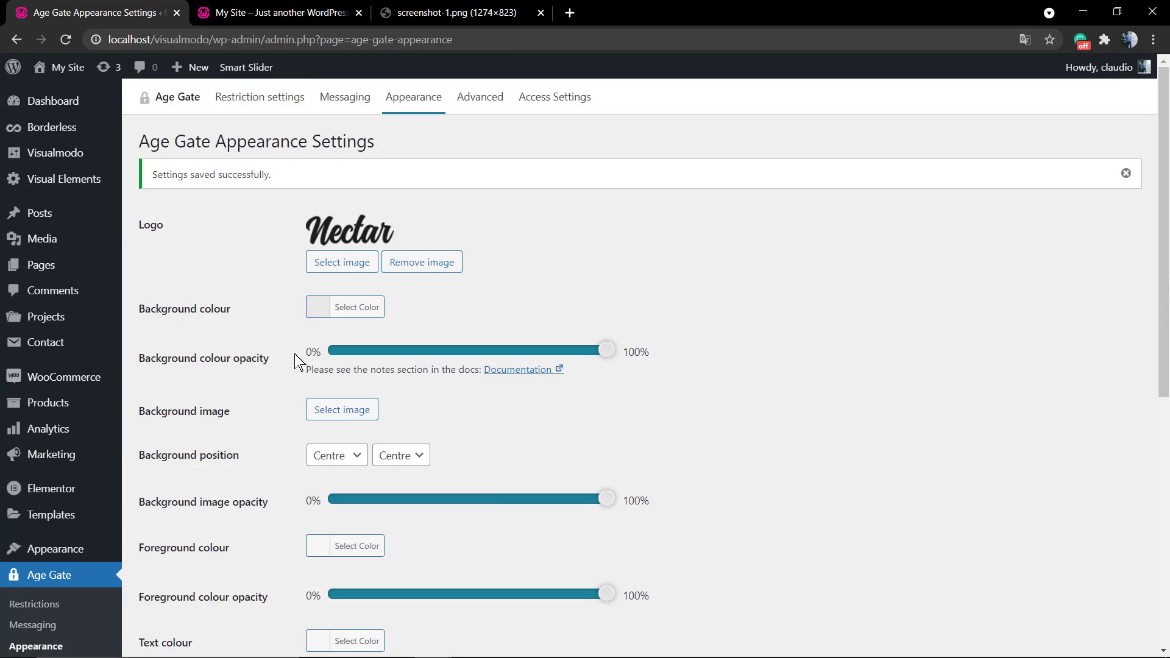
Step: Look through the caching, toolbar, cookie name, custom bots and custom CSS options, briefly checking the front page
left_click(482, 98)
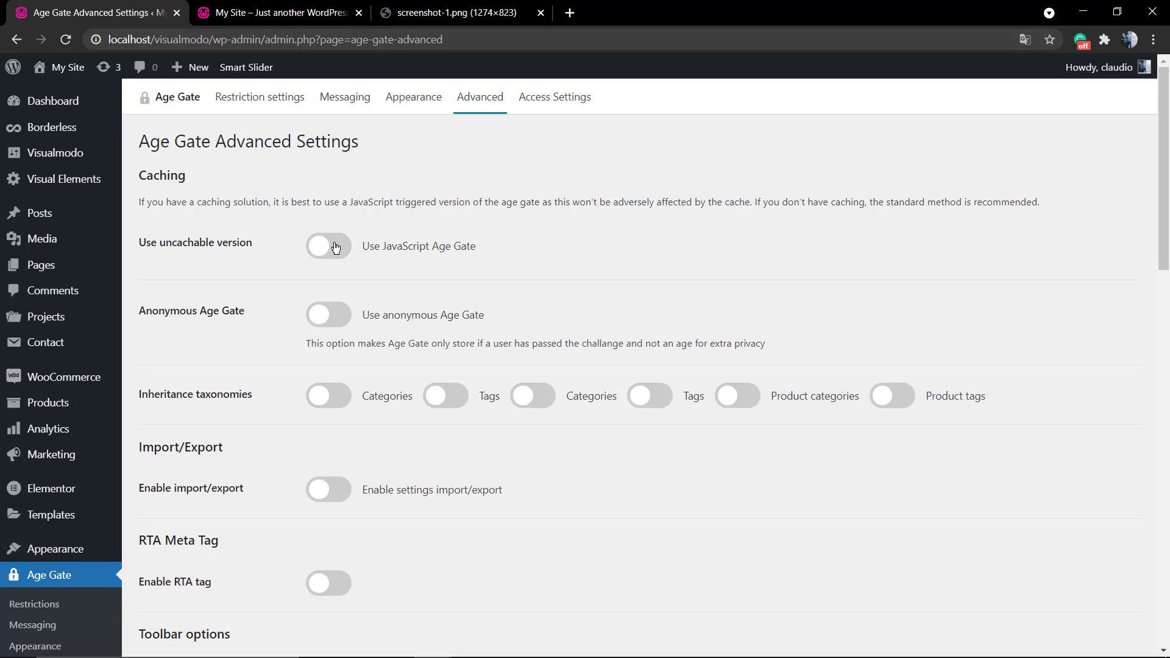
scroll(264, 303, "down", 2)
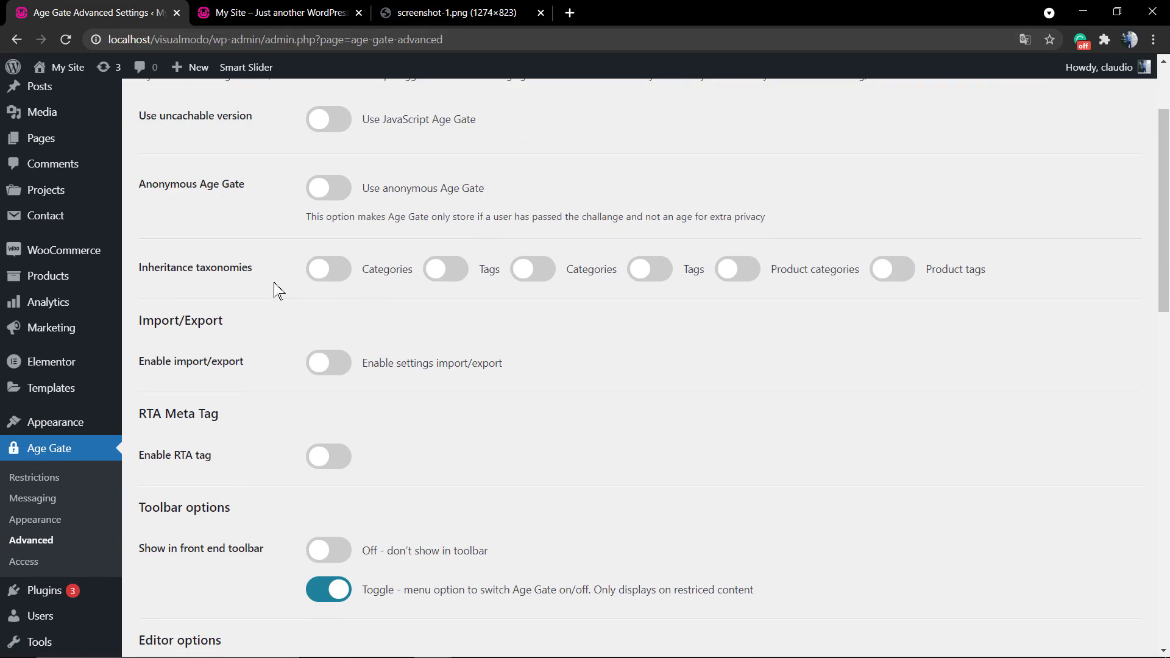
scroll(664, 262, "down", 2)
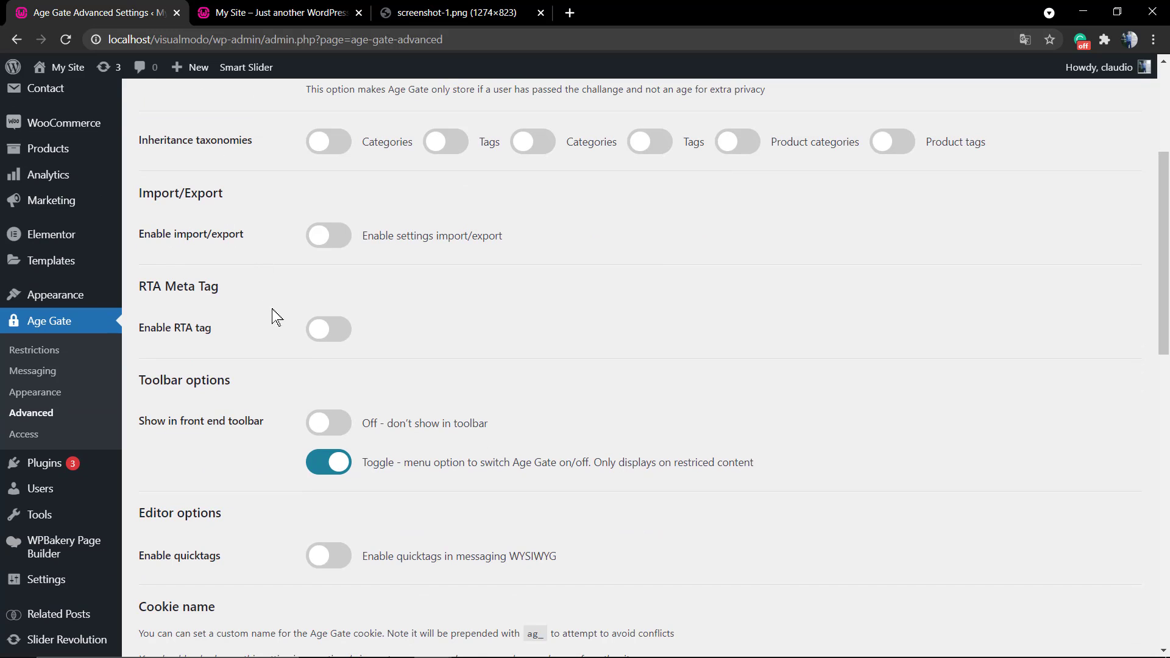
scroll(293, 330, "down", 2)
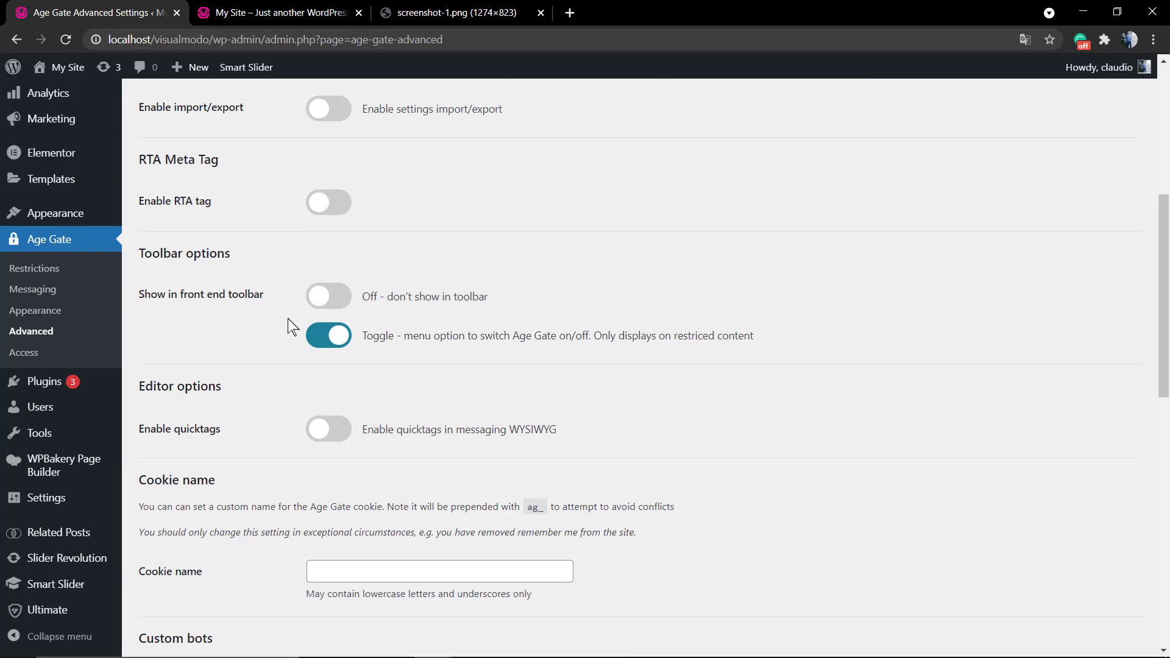
scroll(288, 318, "down", 6)
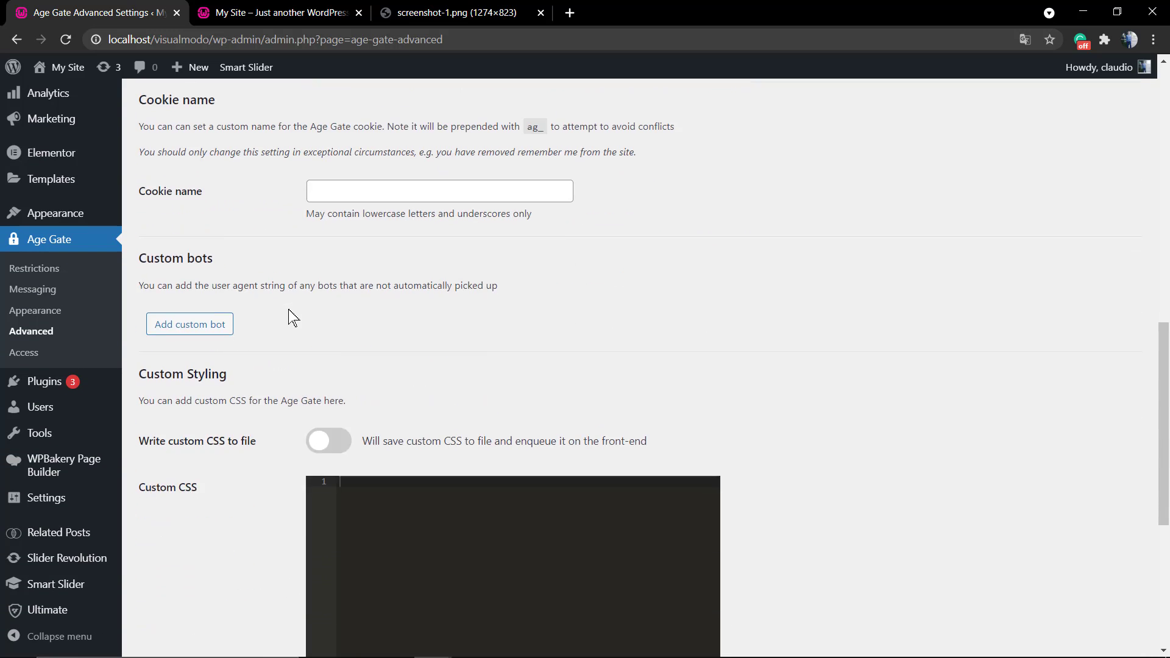
scroll(289, 310, "down", 2)
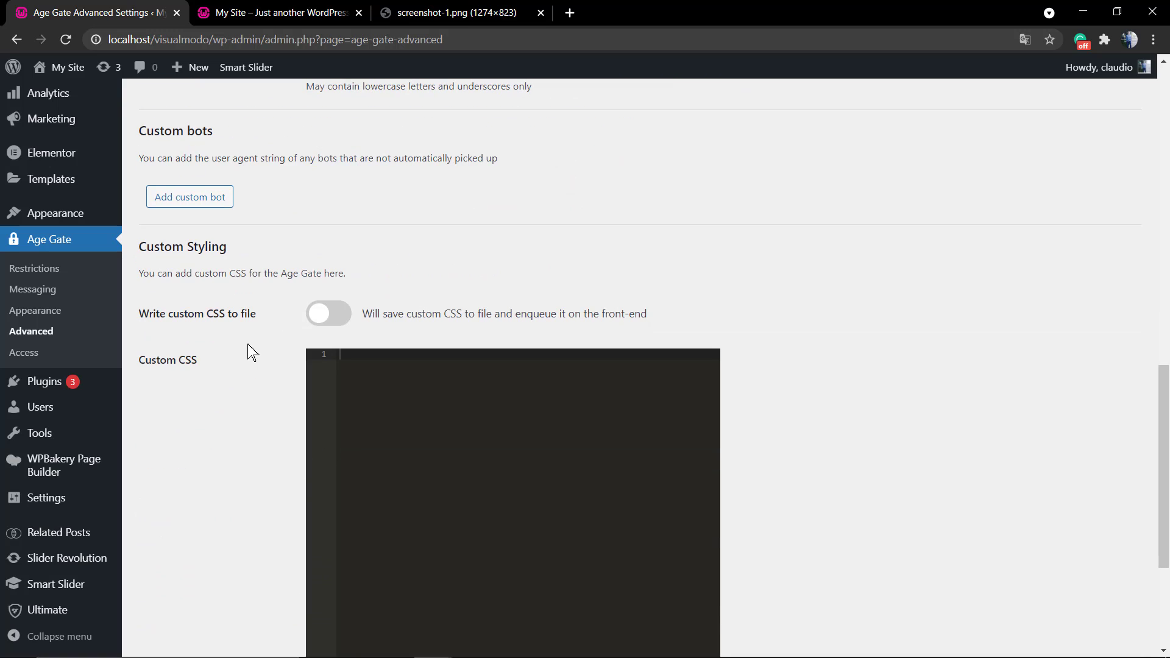
left_click(274, 8)
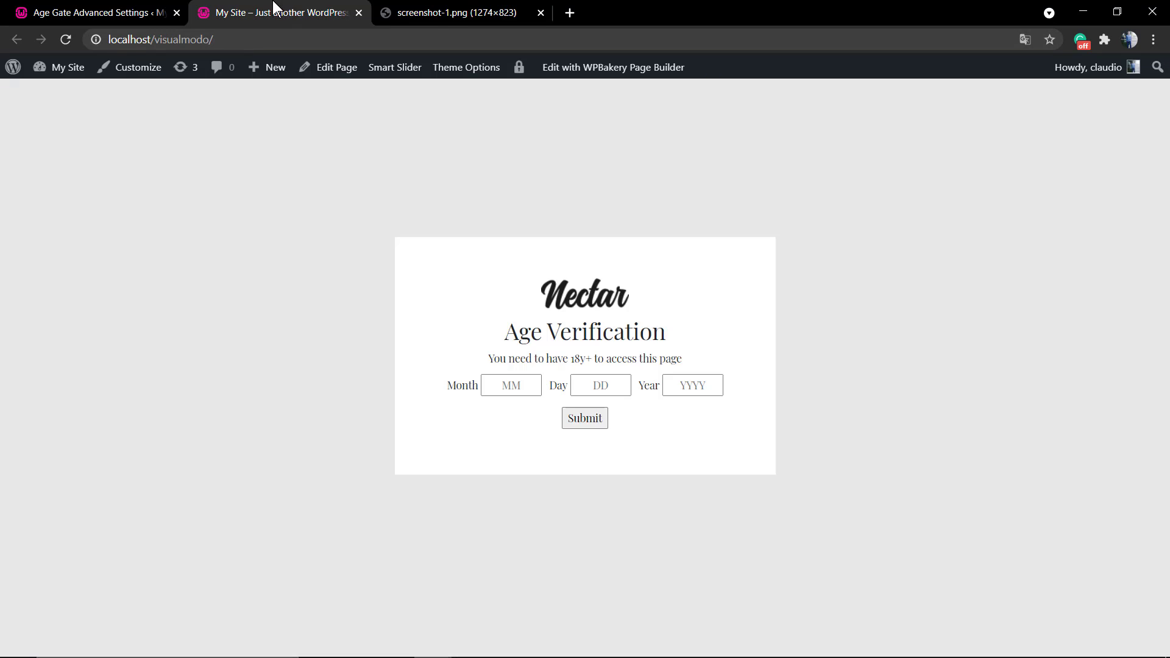
key("ctrl+shift+Tab")
scroll(555, 189, "up", 1)
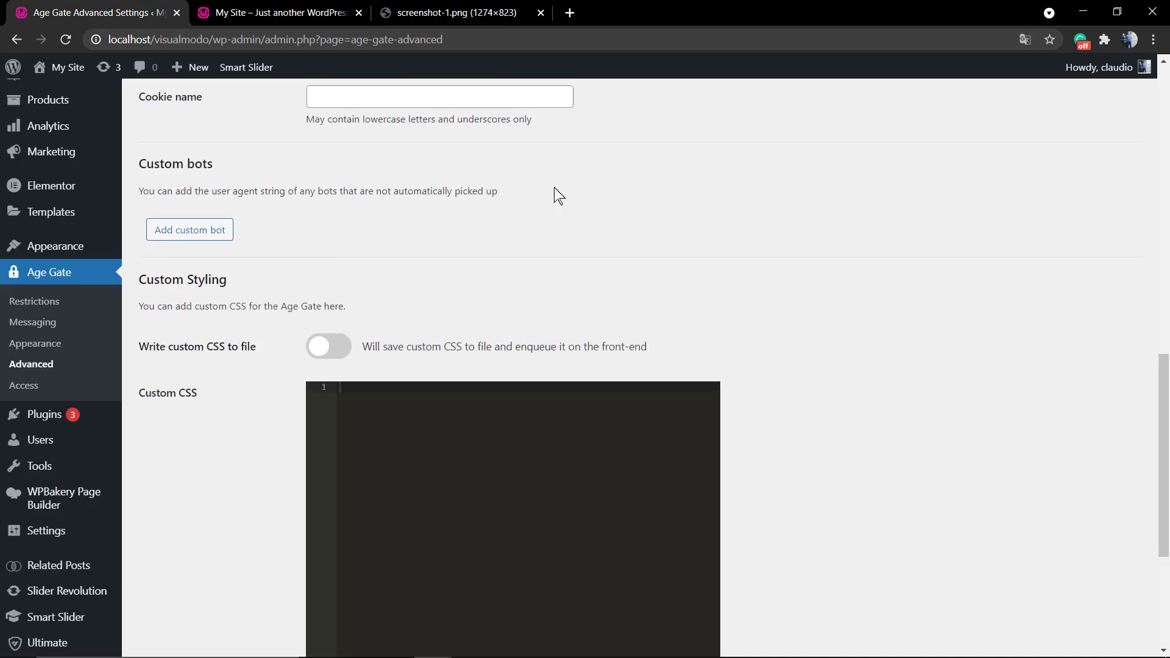
scroll(549, 183, "up", 15)
Step: Look over Access Settings and Restriction settings, then view the finished gate on the front page
left_click(548, 103)
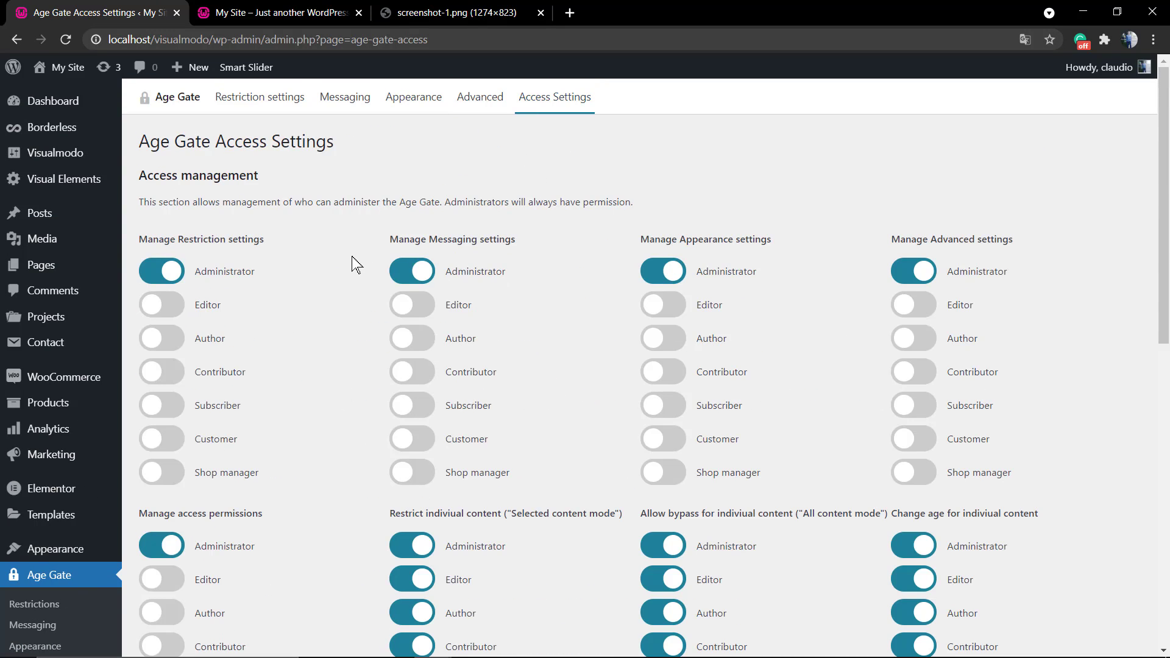
scroll(353, 257, "down", 10)
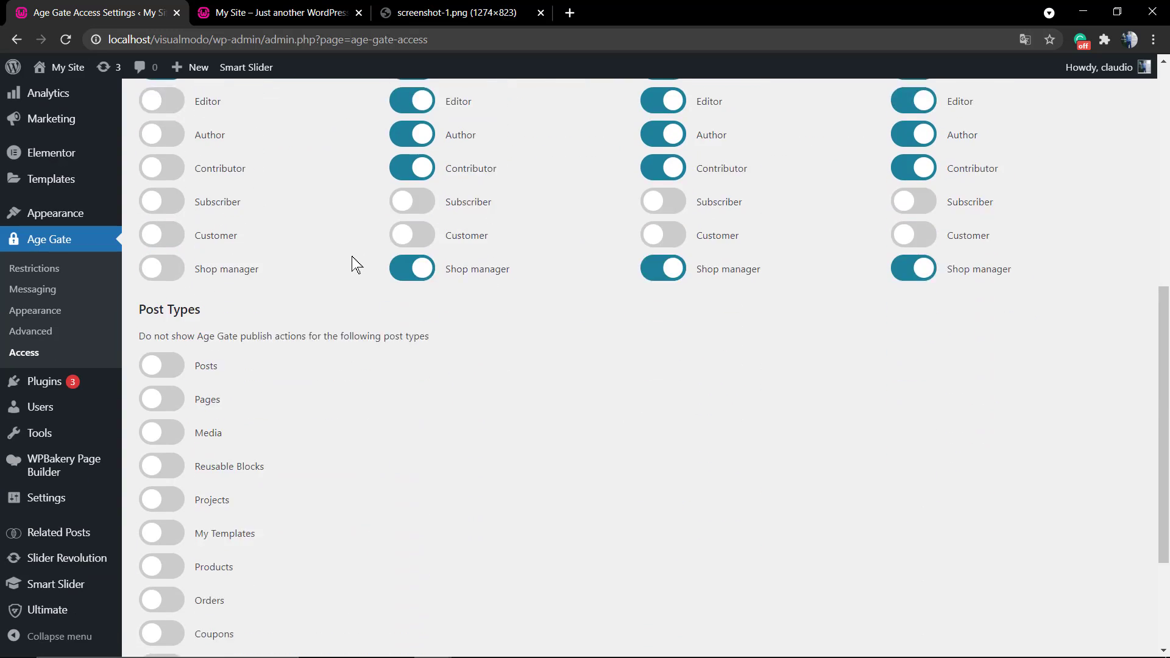
scroll(353, 256, "down", 1)
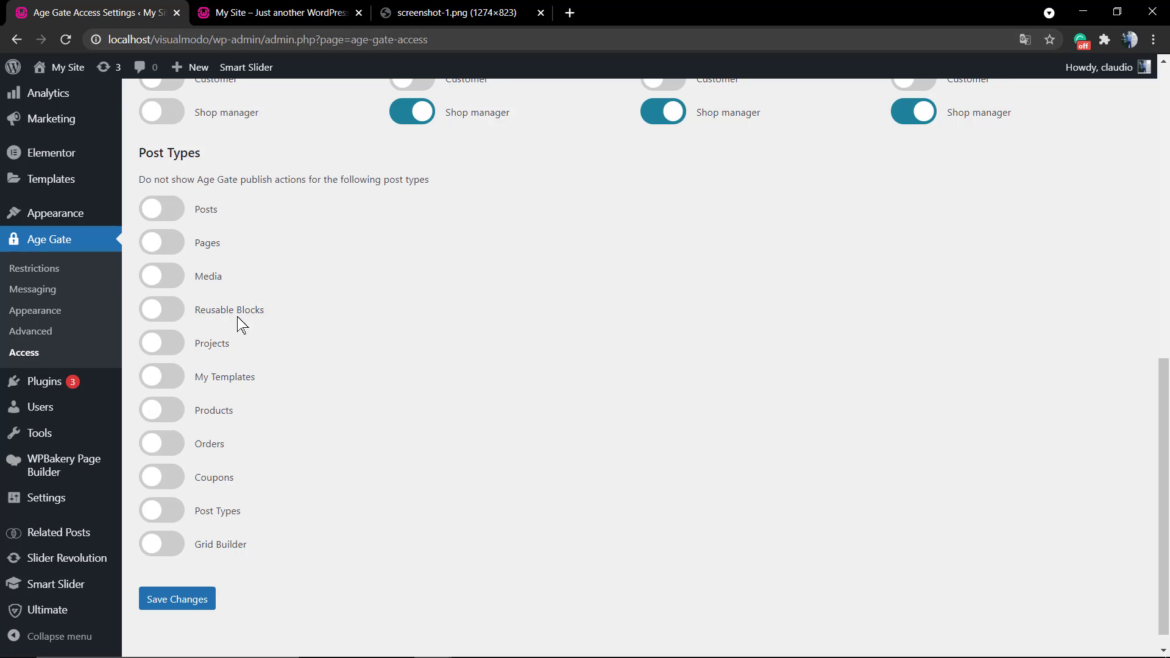
scroll(268, 322, "up", 10)
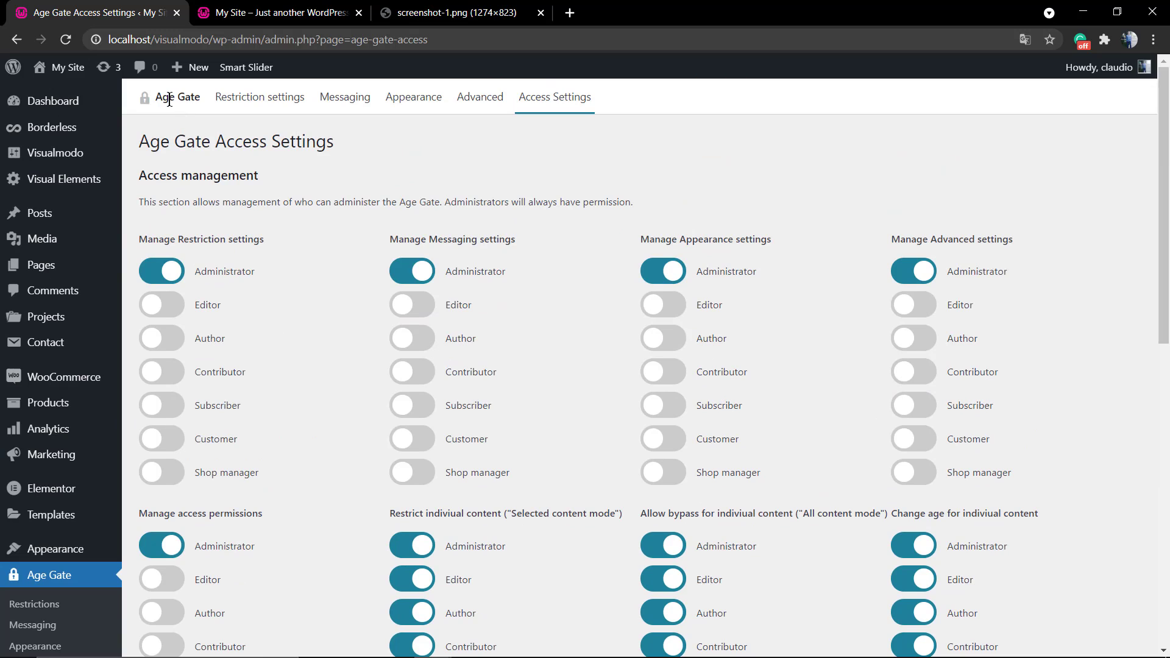
left_click(260, 97)
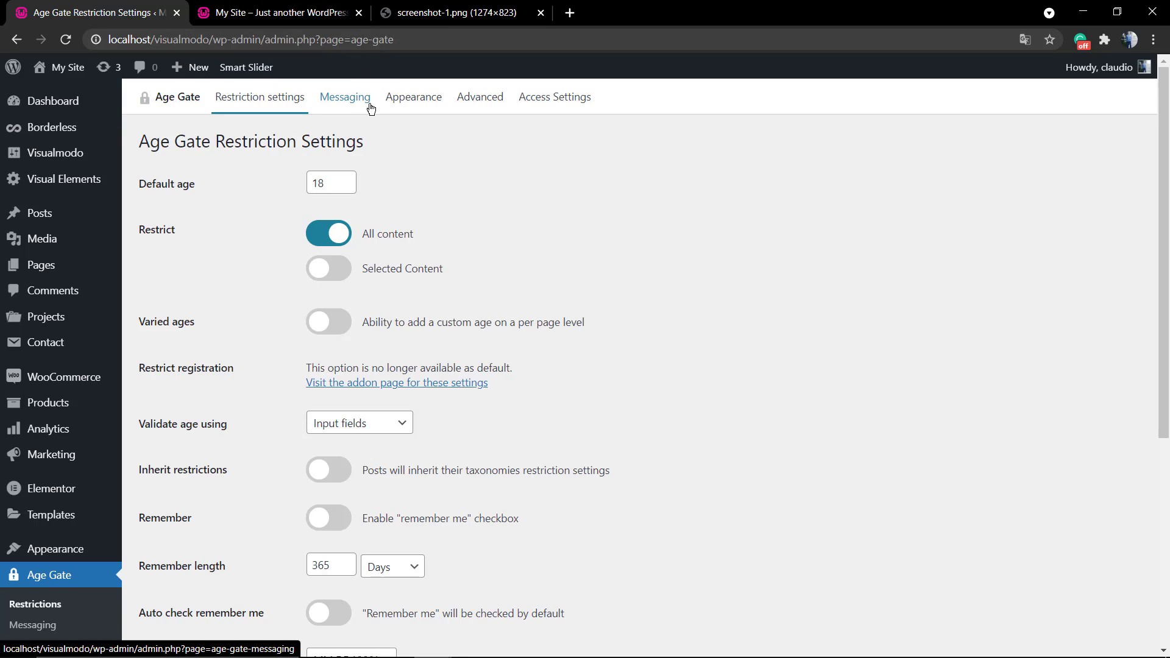
left_click(308, 12)
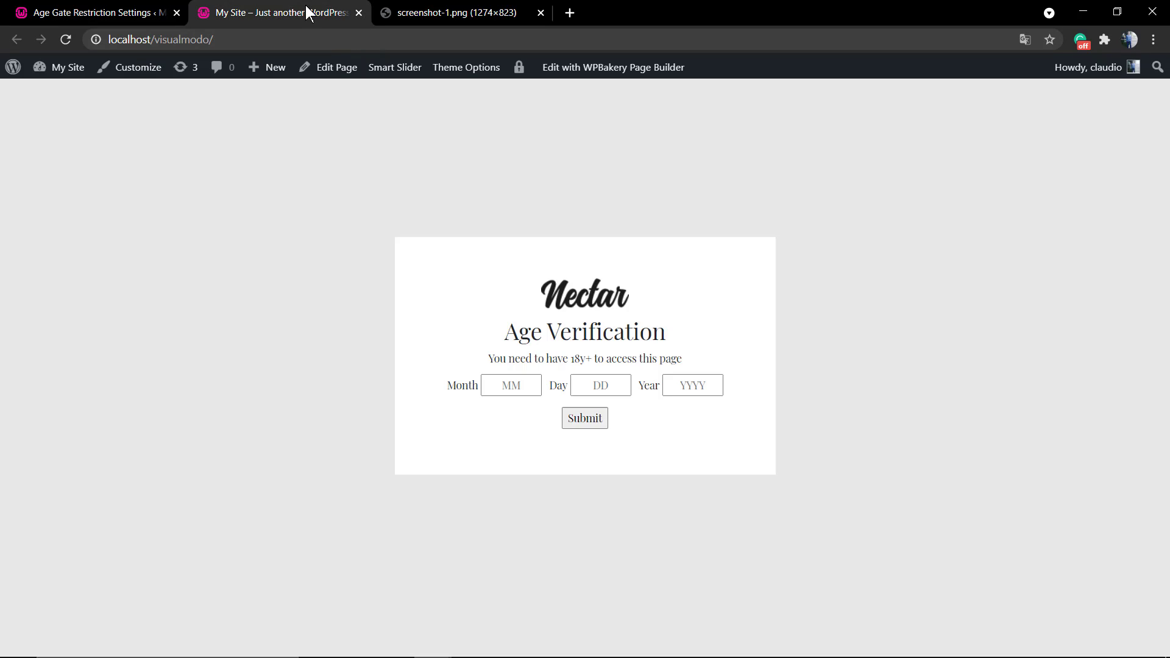